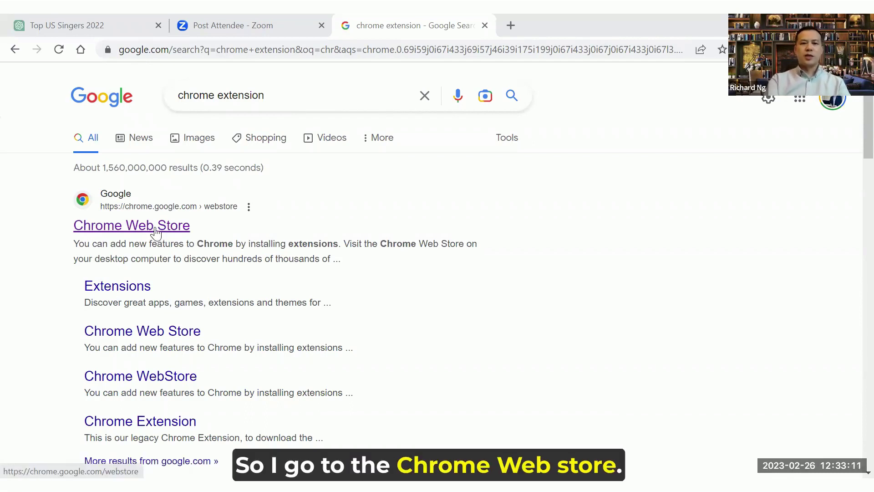
Step: Search the Chrome Web Store for 'webchatgpt' and browse the three matching extensions
{"action": "left_click", "coordinate": [156, 231]}
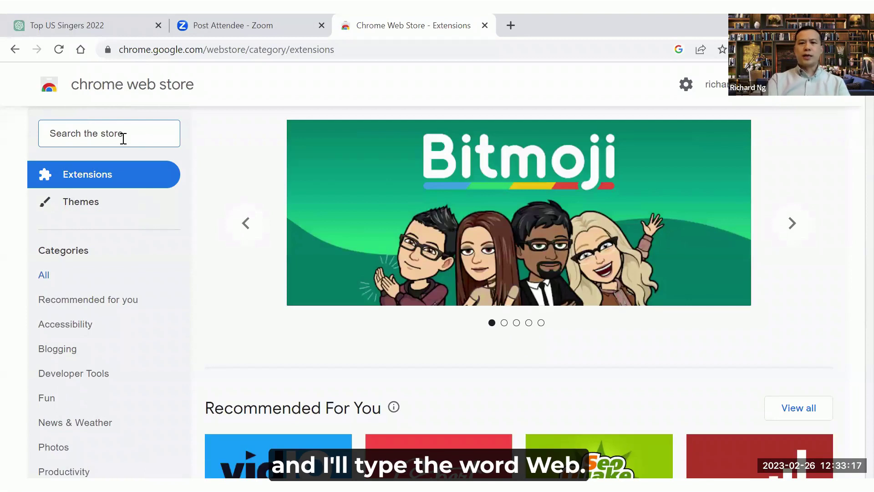
{"action": "type", "text": "webd"}
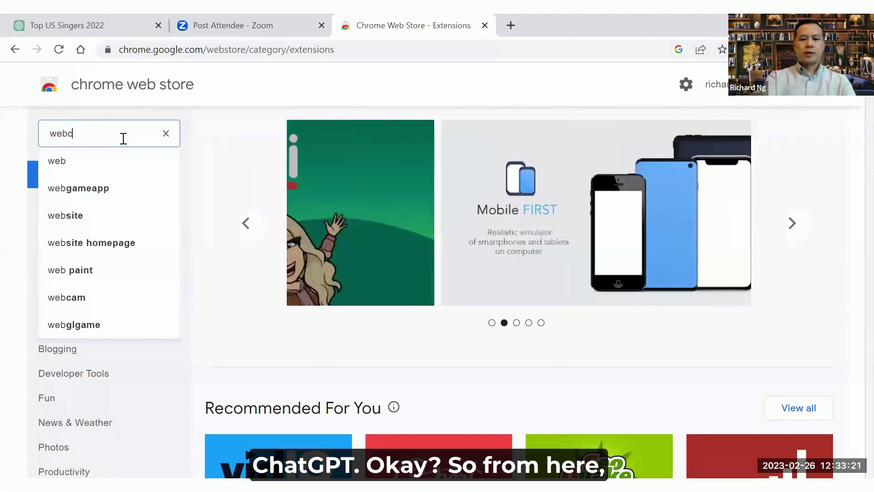
{"action": "type", "text": "hatgpt"}
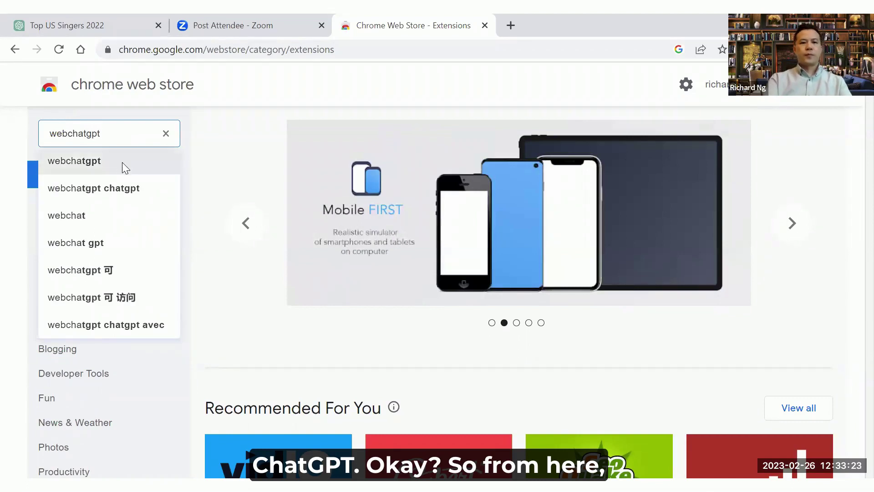
{"action": "left_click", "coordinate": [122, 163]}
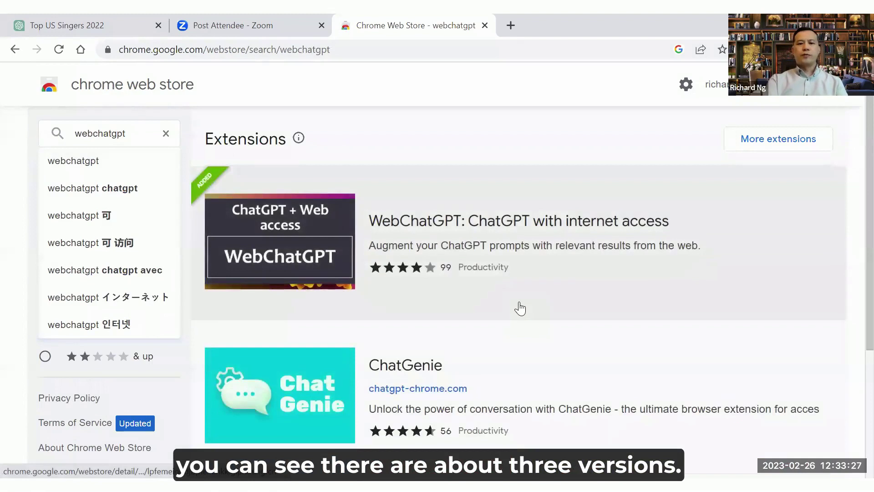
{"action": "scroll", "coordinate": [519, 307], "scroll_direction": "down", "scroll_amount": 4}
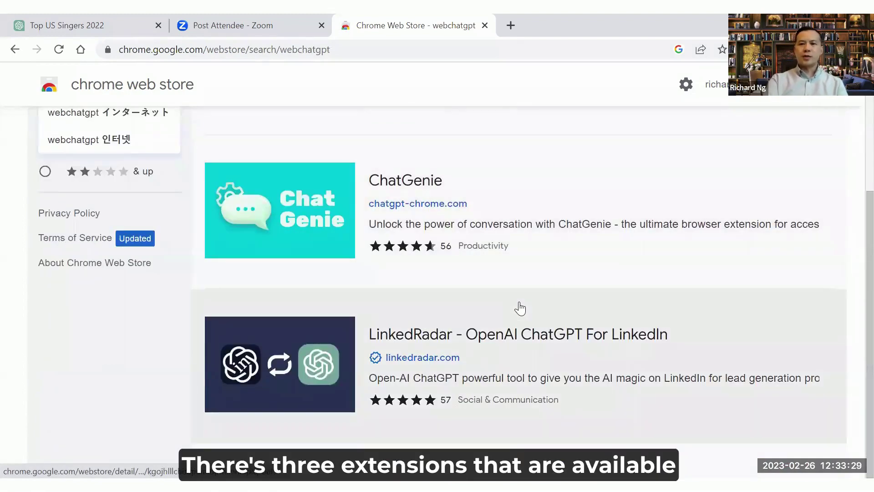
{"action": "scroll", "coordinate": [520, 309], "scroll_direction": "up", "scroll_amount": 4}
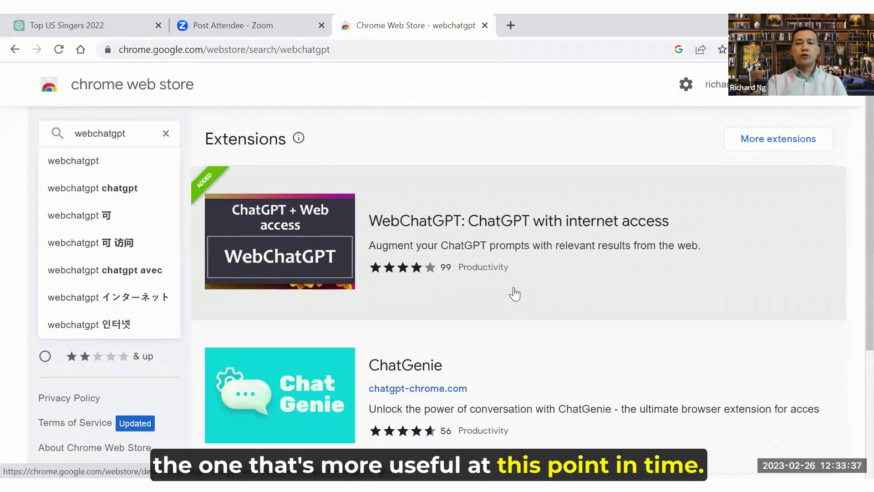
Step: View the WebChatGPT extension page, then close it to return to ChatGPT
{"action": "left_click", "coordinate": [516, 237]}
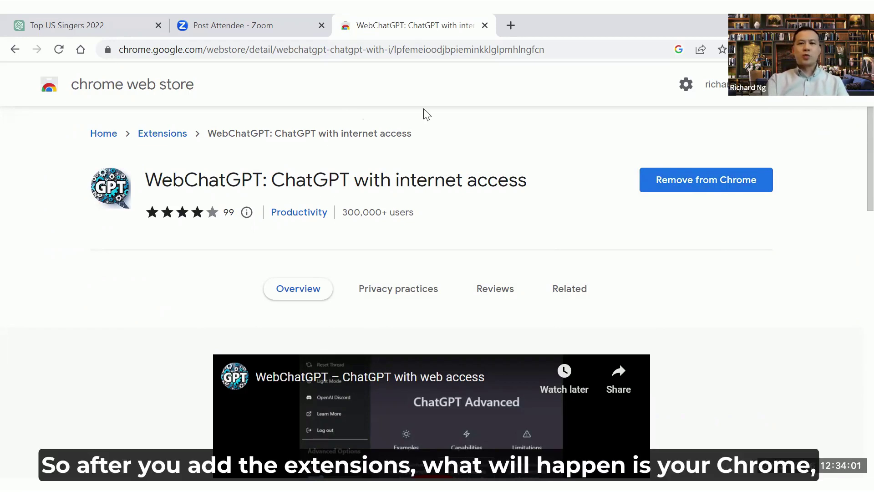
{"action": "key", "text": "ctrl+w"}
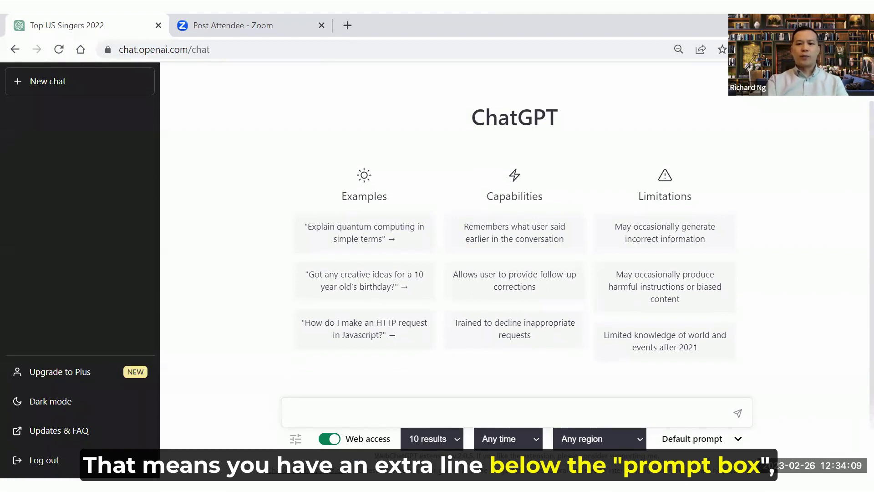
{"action": "left_click", "coordinate": [330, 444]}
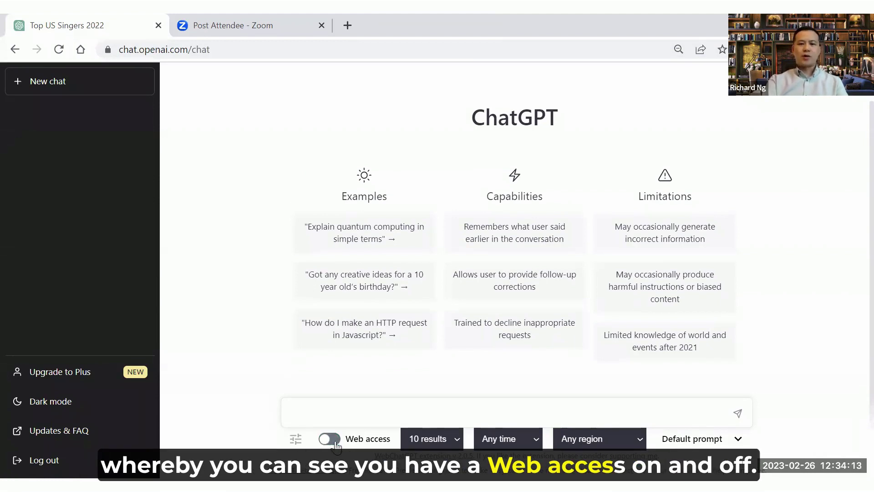
{"action": "left_click", "coordinate": [339, 443]}
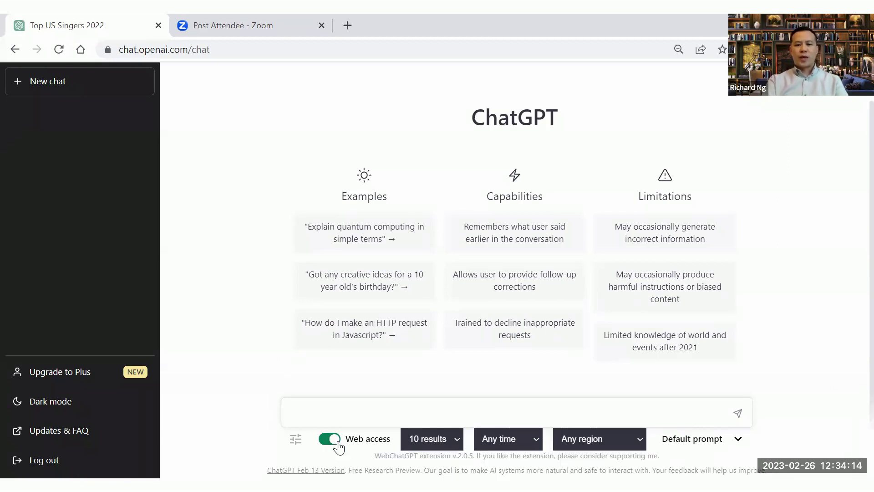
{"action": "left_click", "coordinate": [455, 437]}
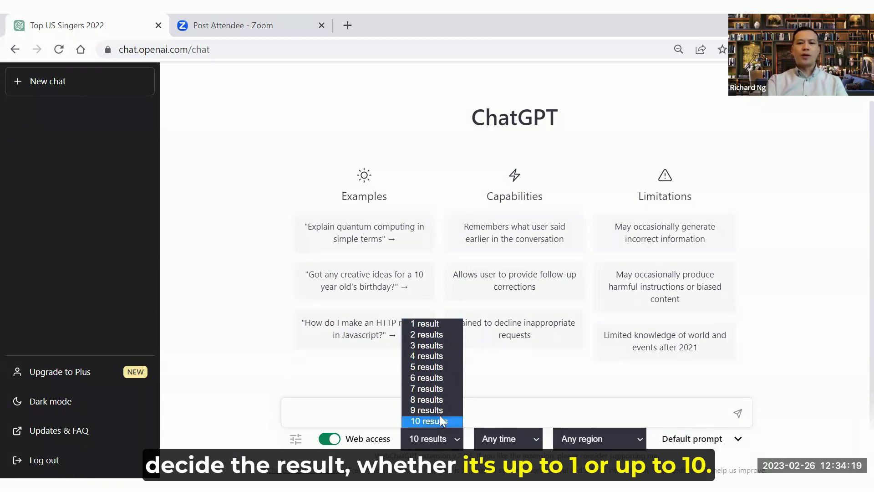
{"action": "left_click", "coordinate": [537, 436]}
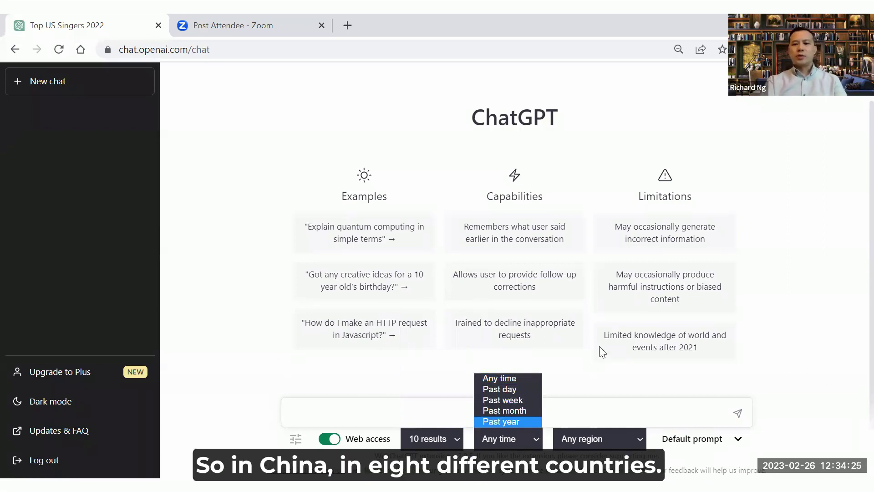
{"action": "left_click", "coordinate": [639, 440]}
{"action": "scroll", "coordinate": [601, 350], "scroll_direction": "down", "scroll_amount": 4}
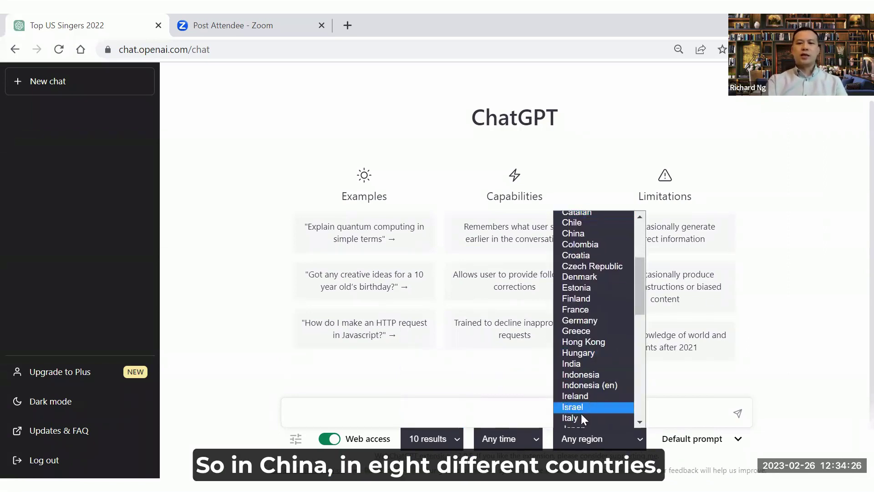
{"action": "left_click", "coordinate": [807, 372]}
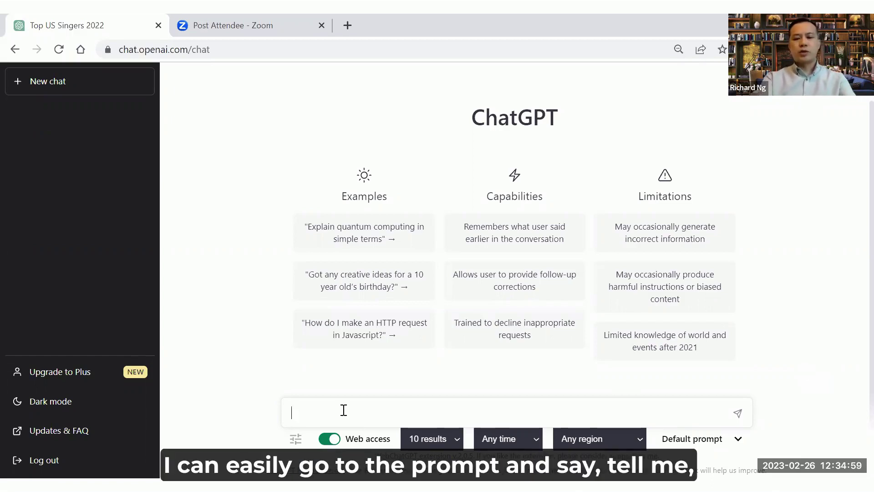
Step: Ask ChatGPT with web access who the top 10 singers in the United States were for 2022
{"action": "type", "text": "ell me who"}
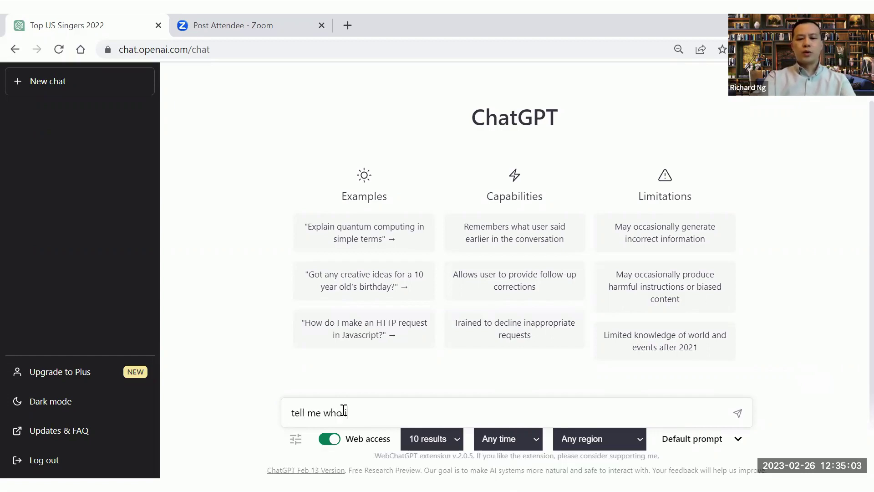
{"action": "type", "text": " is are the top 10 sing"}
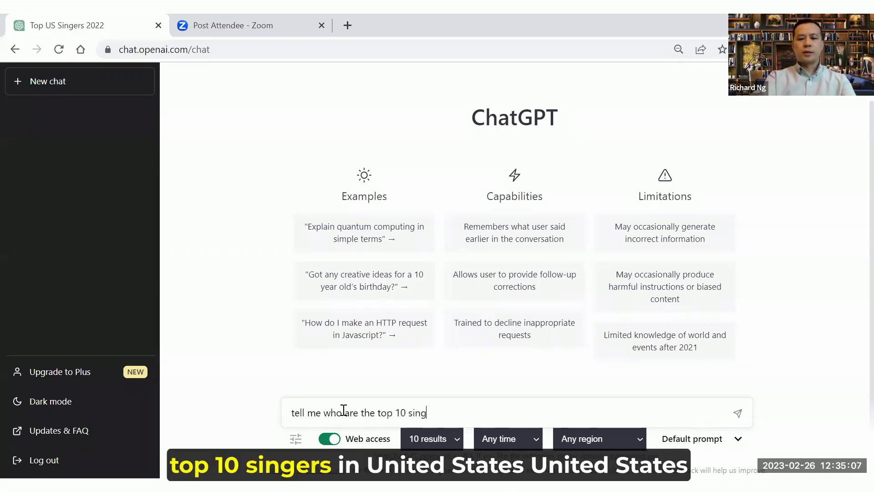
{"action": "type", "text": "ers in the United S"}
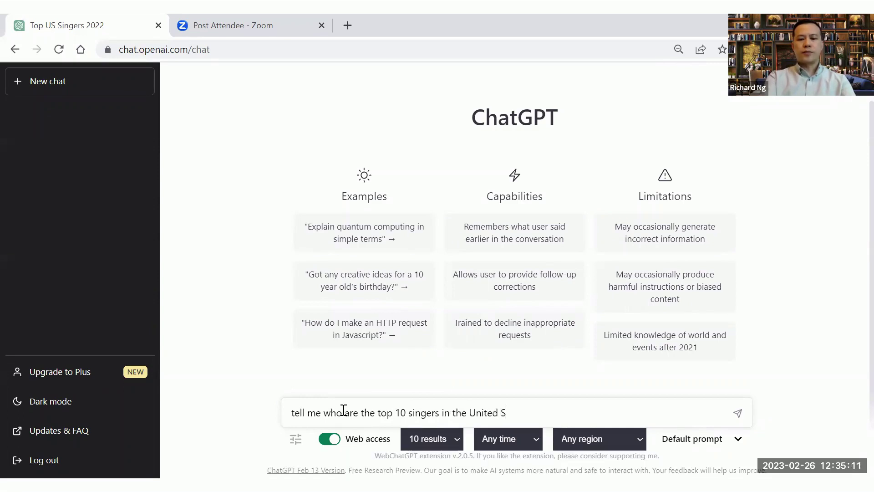
{"action": "type", "text": "tates for"}
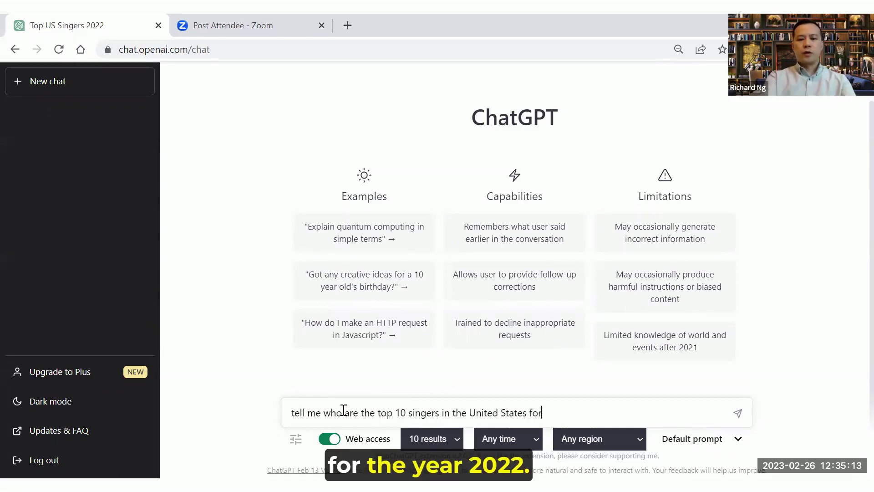
{"action": "type", "text": " year 2022"}
{"action": "key", "text": "Return"}
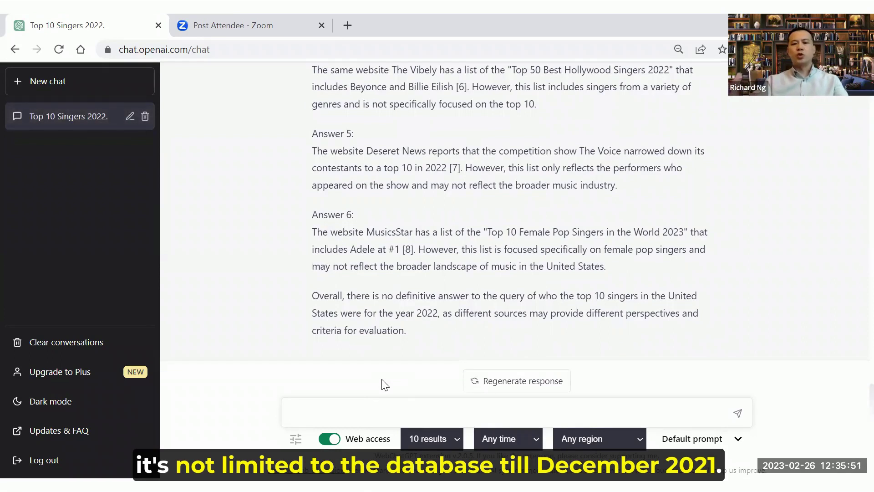
Step: Switch web access off and resend the top 10 United States singers for 2022 question
{"action": "left_click", "coordinate": [329, 440]}
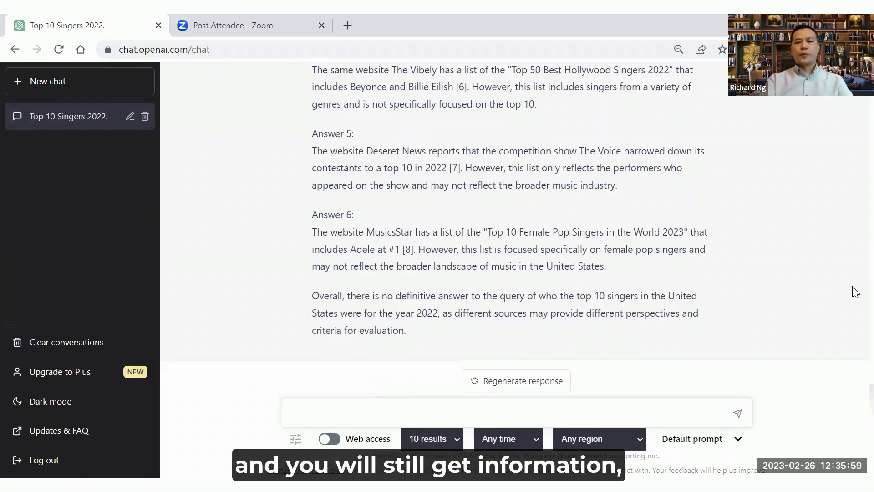
{"action": "scroll", "coordinate": [795, 273], "scroll_direction": "up", "scroll_amount": 15}
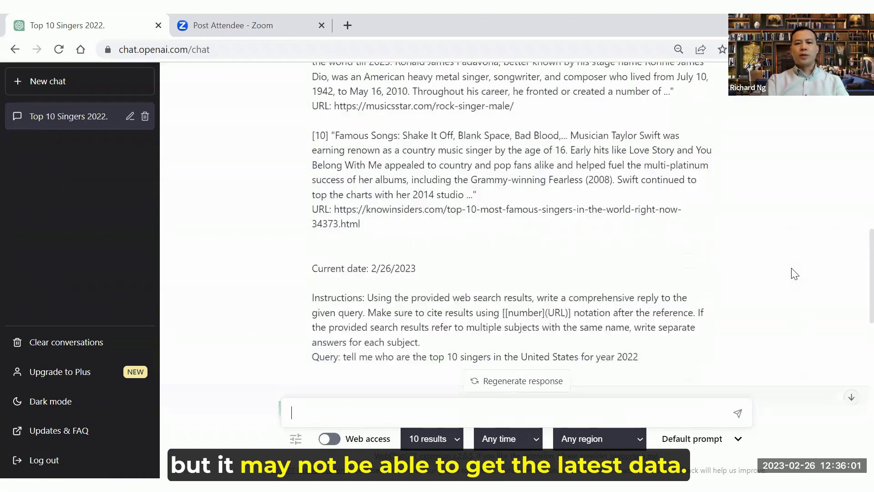
{"action": "scroll", "coordinate": [795, 273], "scroll_direction": "up", "scroll_amount": 15}
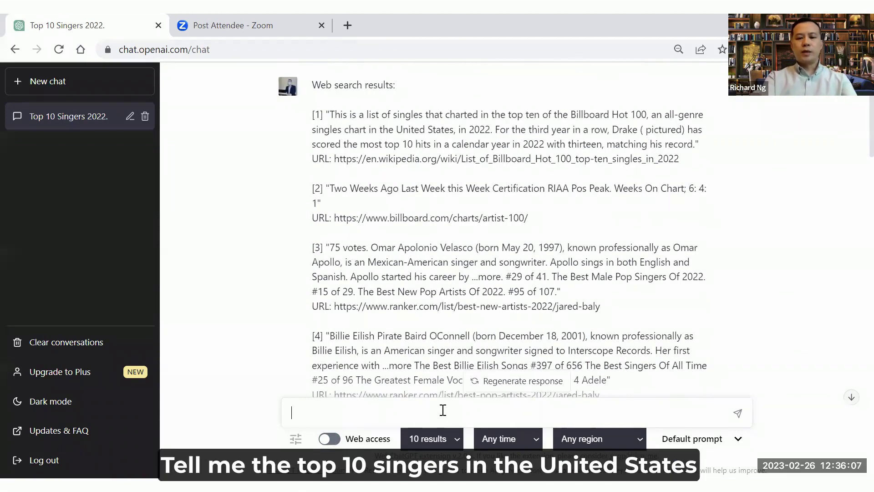
{"action": "type", "text": "e the"}
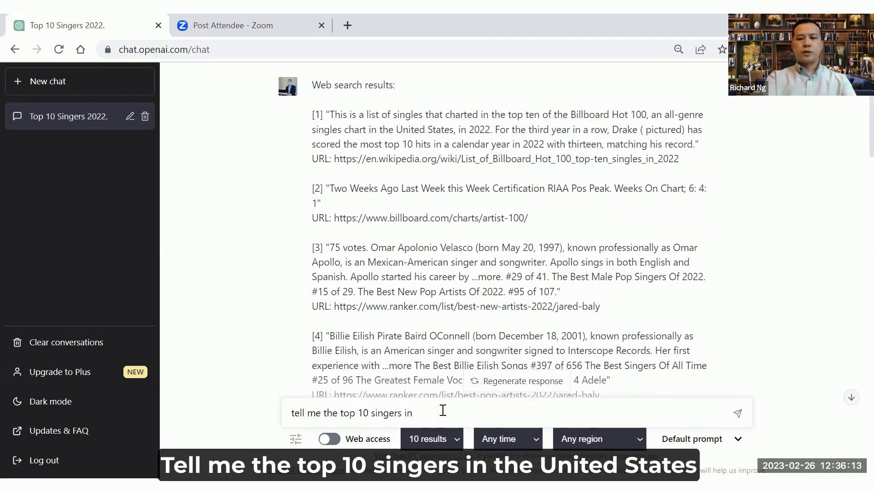
{"action": "type", "text": "top 10 singers in United"}
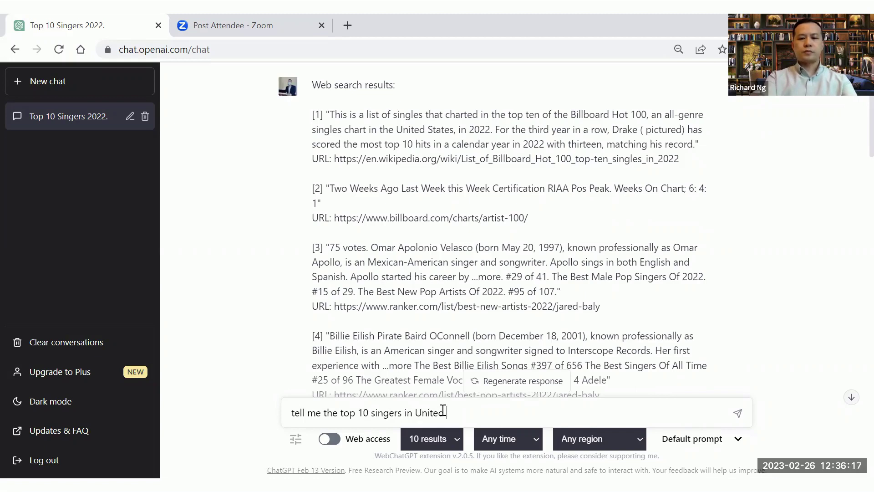
{"action": "type", "text": " States for year 2022"}
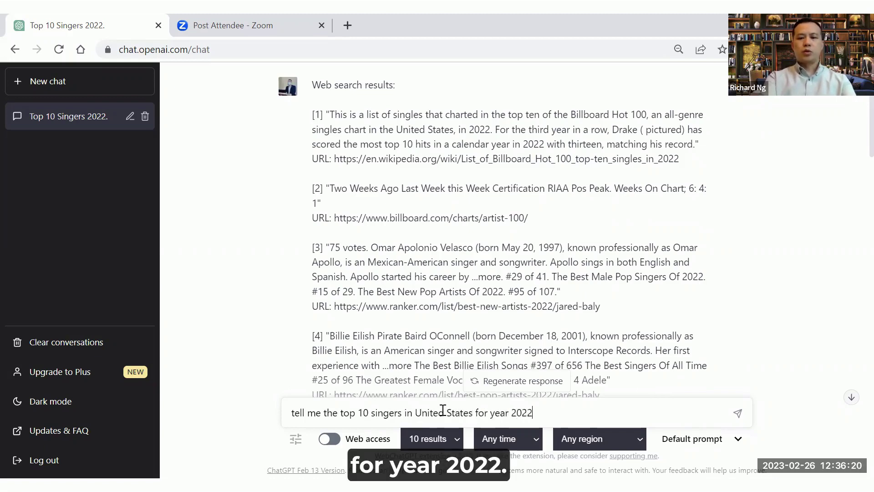
{"action": "key", "text": "Return"}
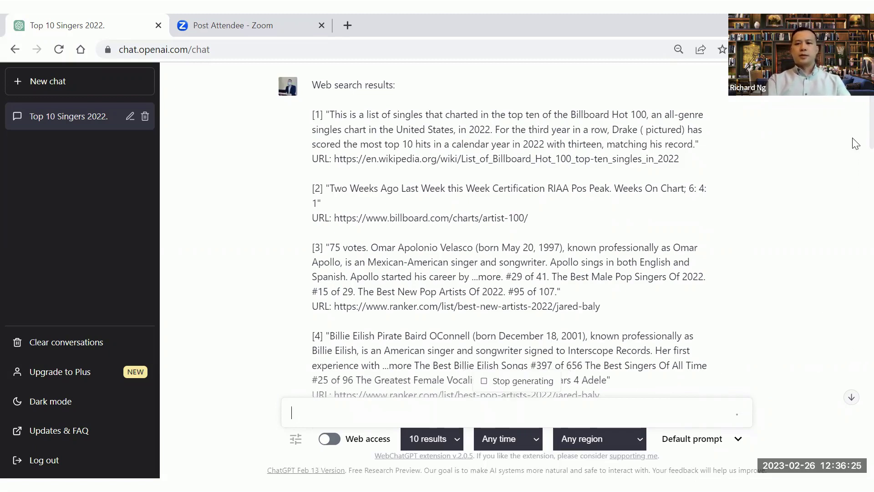
Step: Scroll through both answers until the ten-singer list from Drake to Lil Nas X finishes
{"action": "scroll", "coordinate": [855, 197], "scroll_direction": "down", "scroll_amount": 4}
{"action": "scroll", "coordinate": [728, 340], "scroll_direction": "down", "scroll_amount": 20}
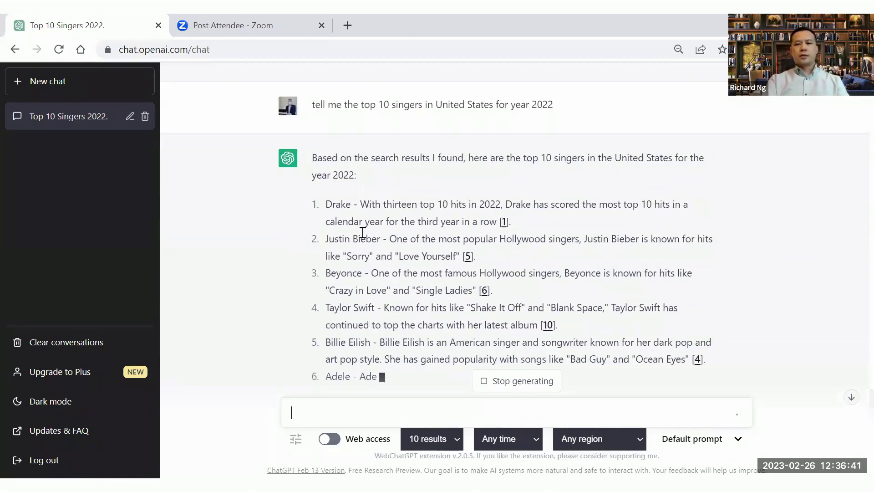
{"action": "scroll", "coordinate": [363, 233], "scroll_direction": "up", "scroll_amount": 15}
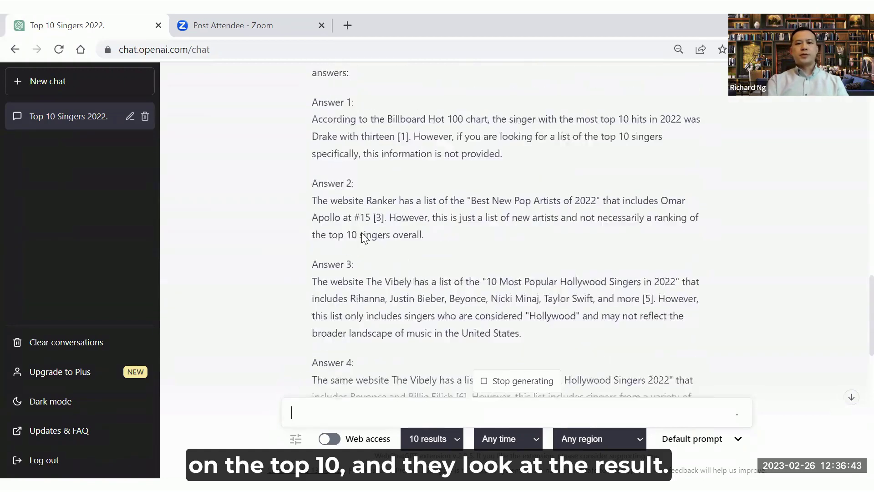
{"action": "scroll", "coordinate": [363, 236], "scroll_direction": "up", "scroll_amount": 3}
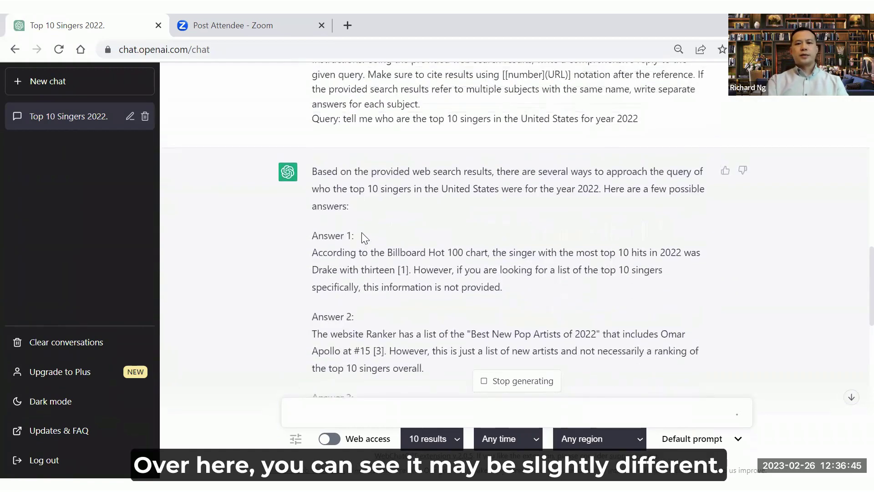
{"action": "scroll", "coordinate": [363, 234], "scroll_direction": "down", "scroll_amount": 7}
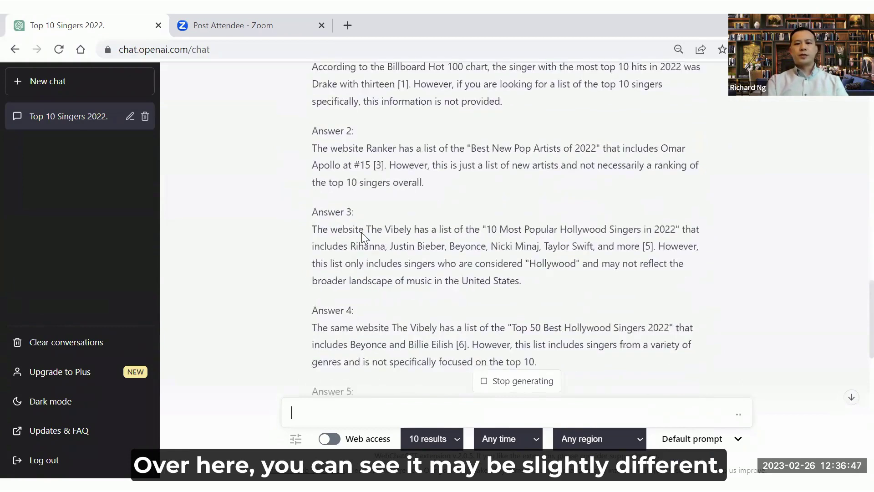
{"action": "scroll", "coordinate": [363, 233], "scroll_direction": "down", "scroll_amount": 5}
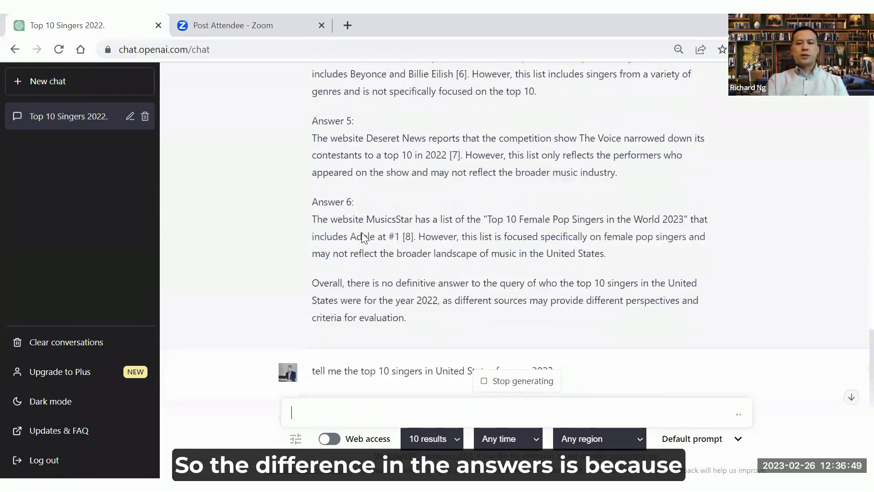
{"action": "scroll", "coordinate": [363, 233], "scroll_direction": "down", "scroll_amount": 5}
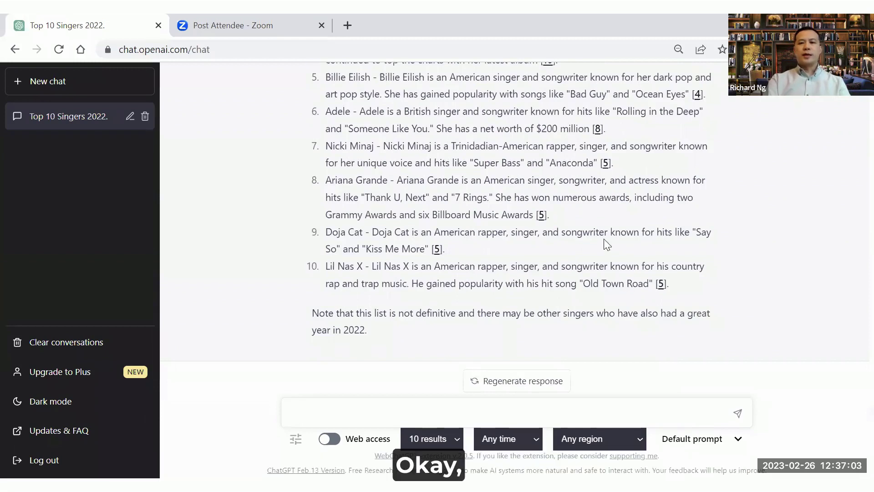
{"action": "scroll", "coordinate": [605, 238], "scroll_direction": "up", "scroll_amount": 3}
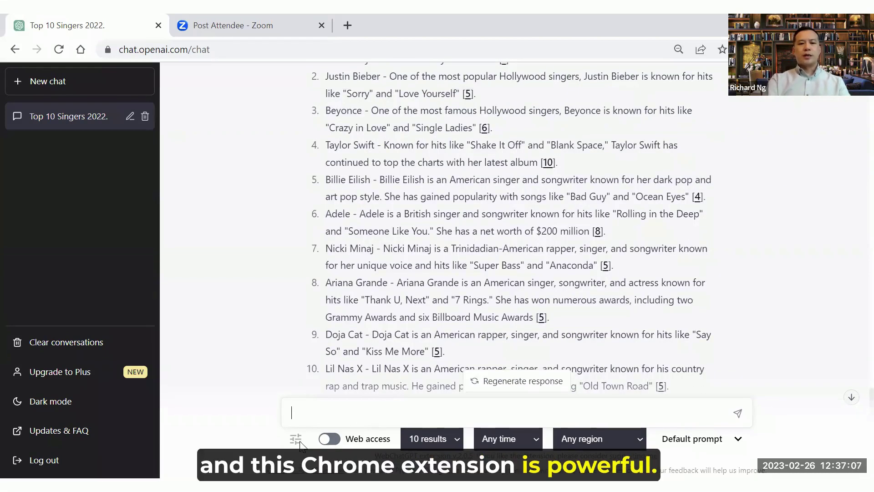
Step: Open the WebChatGPT Options page with its default prompt template, then return to the singers chat
{"action": "right_click", "coordinate": [296, 440]}
{"action": "left_click", "coordinate": [296, 439]}
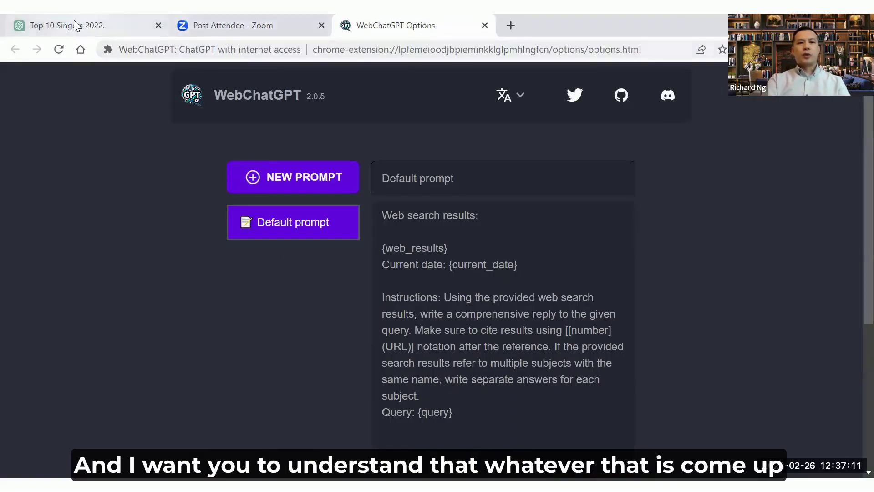
{"action": "key", "text": "ctrl+1"}
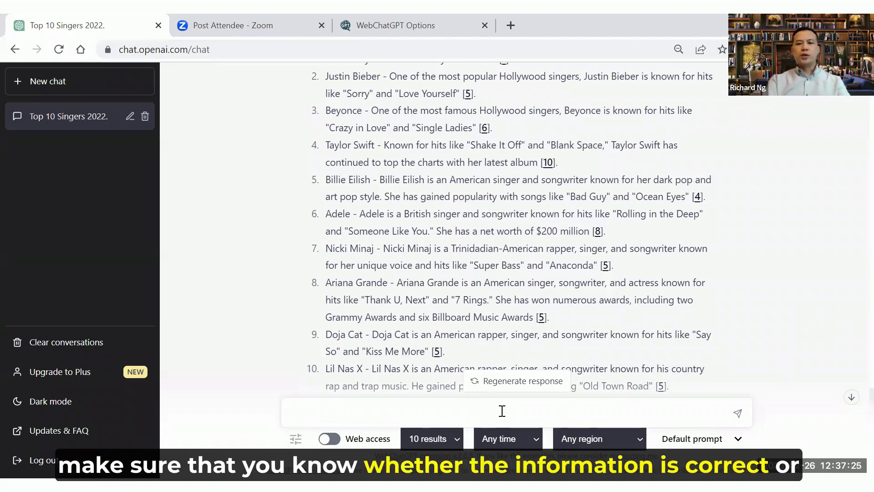
{"action": "scroll", "coordinate": [545, 301], "scroll_direction": "up", "scroll_amount": 4}
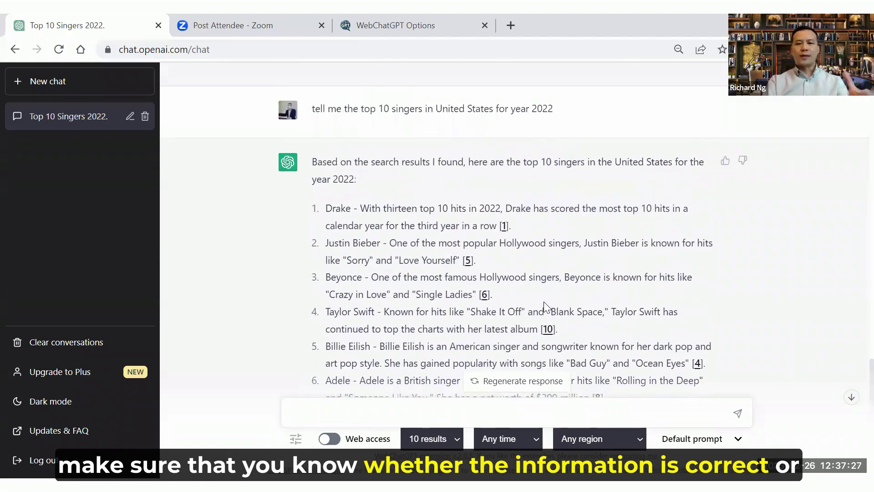
{"action": "scroll", "coordinate": [544, 301], "scroll_direction": "down", "scroll_amount": 6}
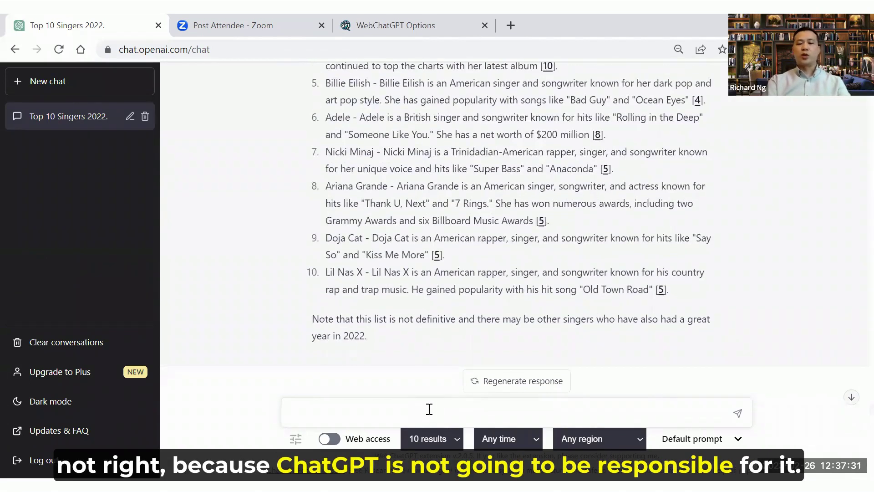
Step: Ask 'tell me the latest news about Elon Musk' with web access off
{"action": "left_click", "coordinate": [429, 408]}
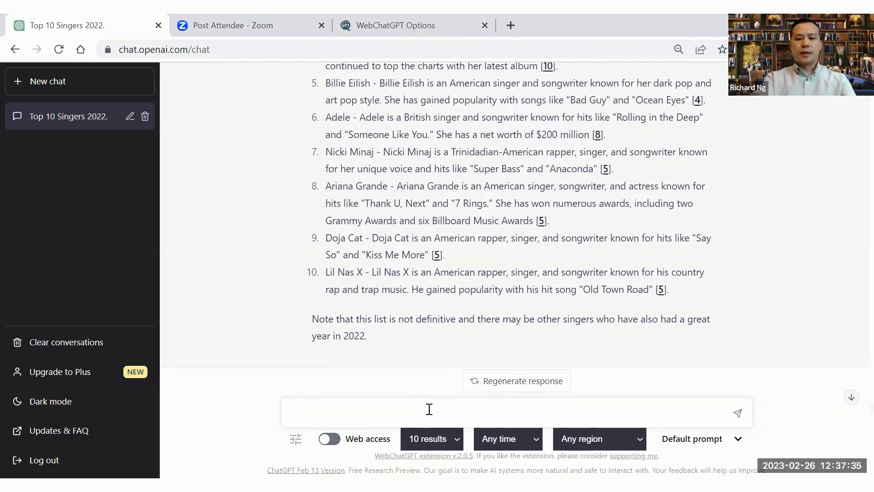
{"action": "type", "text": "te"}
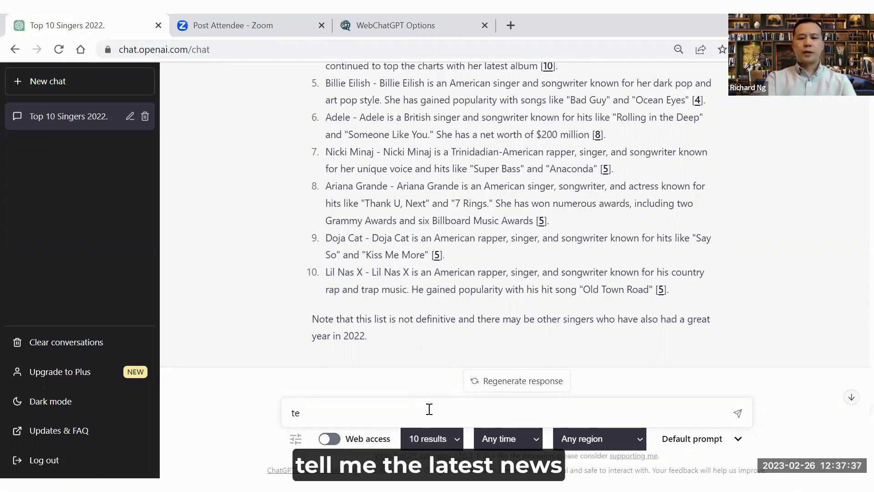
{"action": "type", "text": "ll me the latest n"}
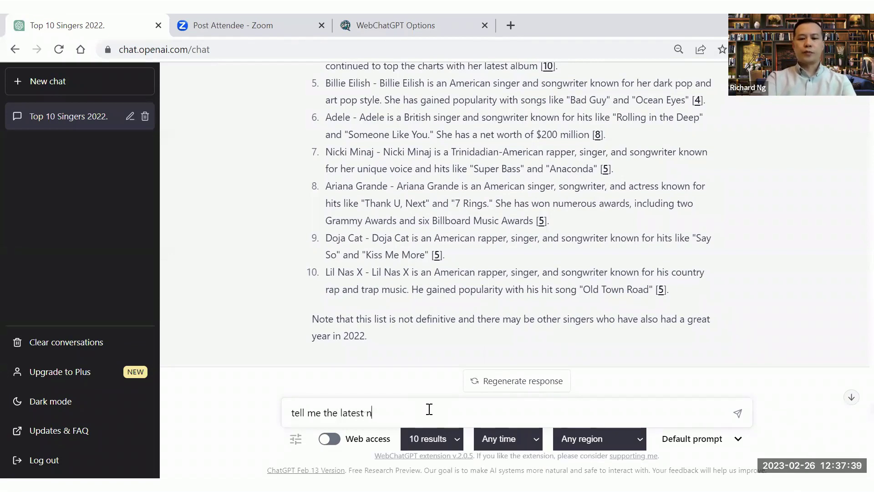
{"action": "type", "text": "ews"}
{"action": "key", "text": "BackSpace"}
{"action": "type", "text": "ws about Elon Mush"}
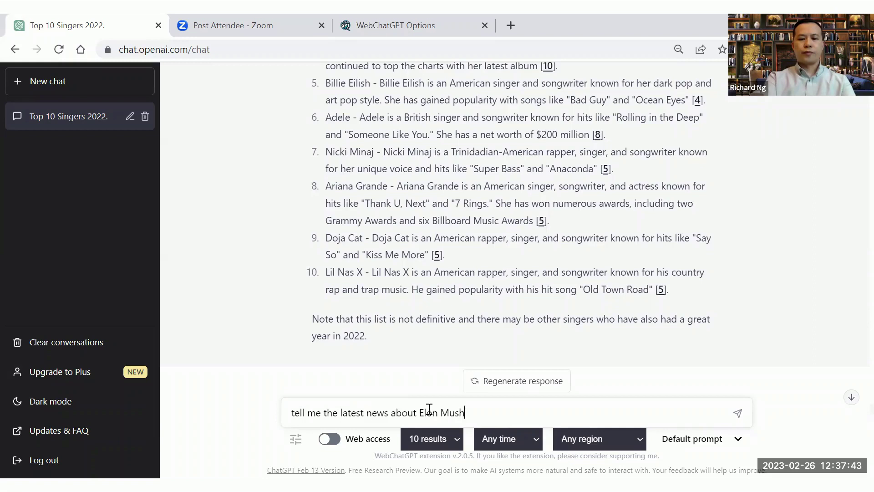
{"action": "key", "text": "Return"}
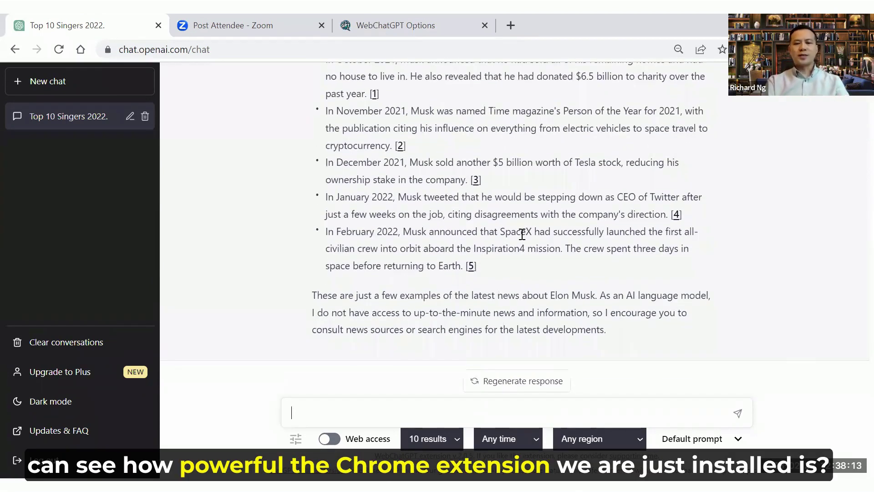
Step: Switch web access on and select the earlier Elon Musk question text
{"action": "left_click", "coordinate": [330, 439]}
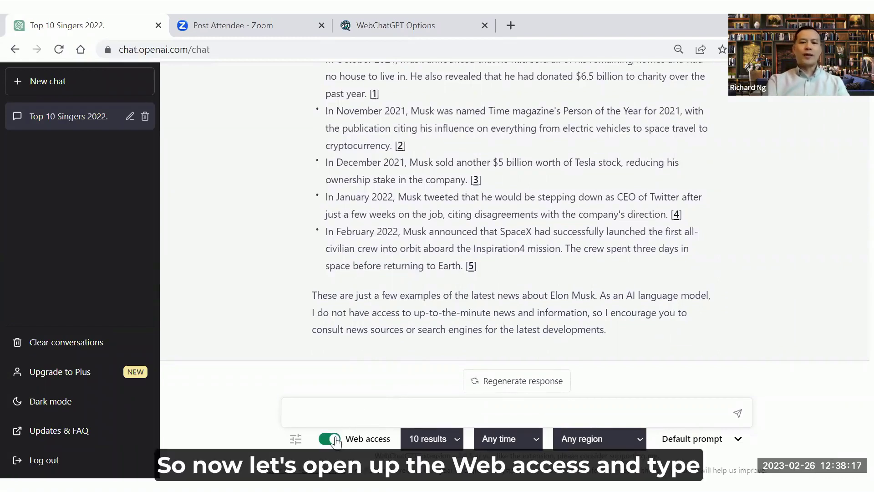
{"action": "scroll", "coordinate": [538, 225], "scroll_direction": "up", "scroll_amount": 4}
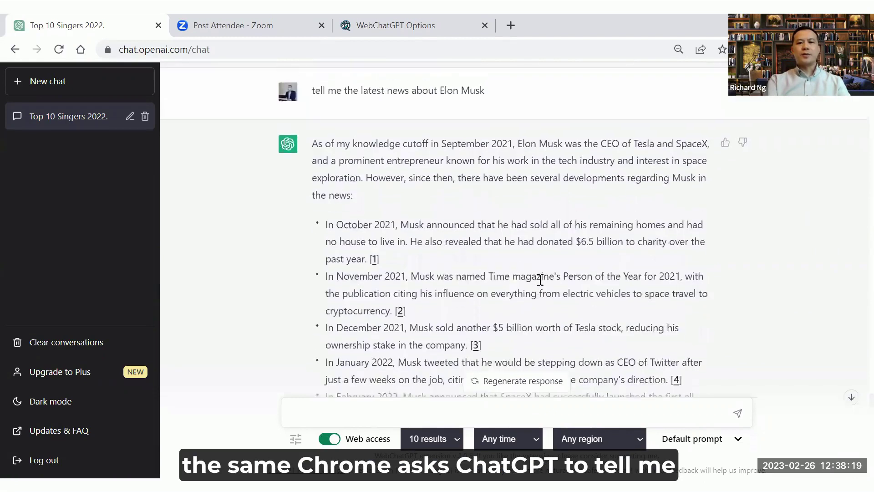
{"action": "scroll", "coordinate": [502, 212], "scroll_direction": "up", "scroll_amount": 2}
{"action": "triple_click", "coordinate": [314, 206]}
{"action": "right_click", "coordinate": [241, 153]}
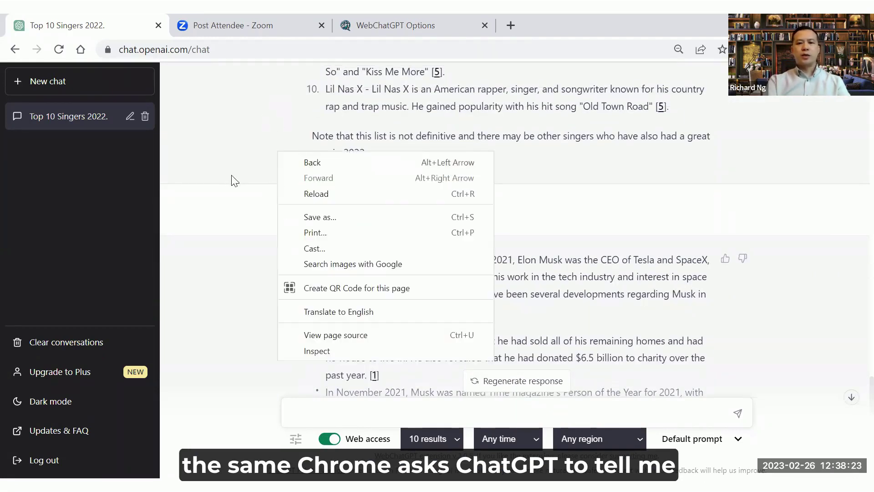
{"action": "left_click", "coordinate": [228, 189]}
{"action": "left_click_drag", "start_coordinate": [228, 189], "coordinate": [501, 214]}
{"action": "triple_click", "coordinate": [320, 203]}
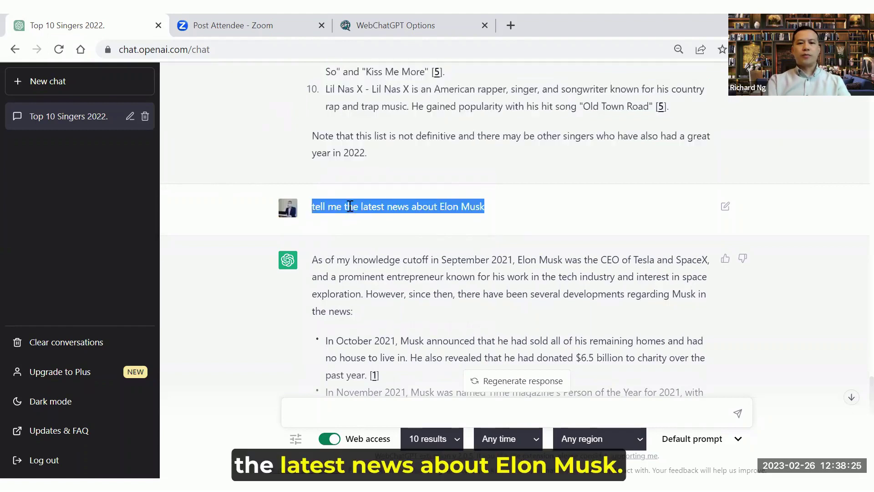
{"action": "double_click", "coordinate": [351, 207]}
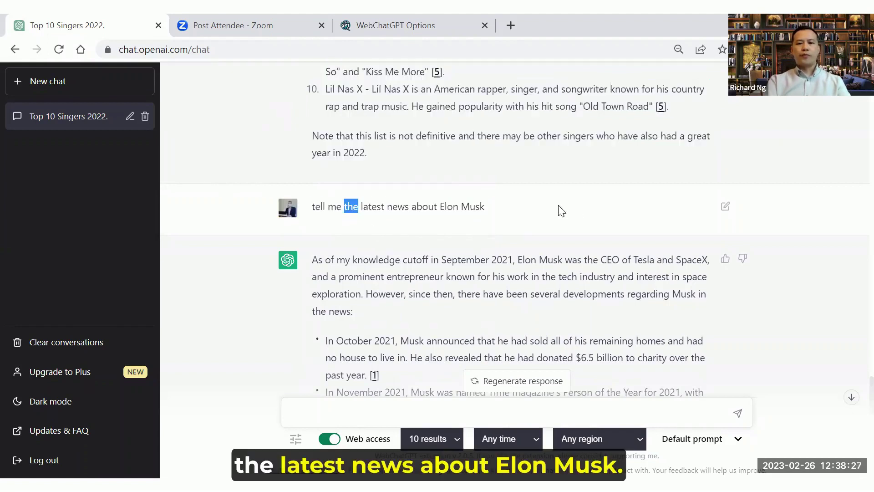
{"action": "left_click_drag", "start_coordinate": [501, 212], "coordinate": [294, 202]}
{"action": "key", "text": "ctrl+c"}
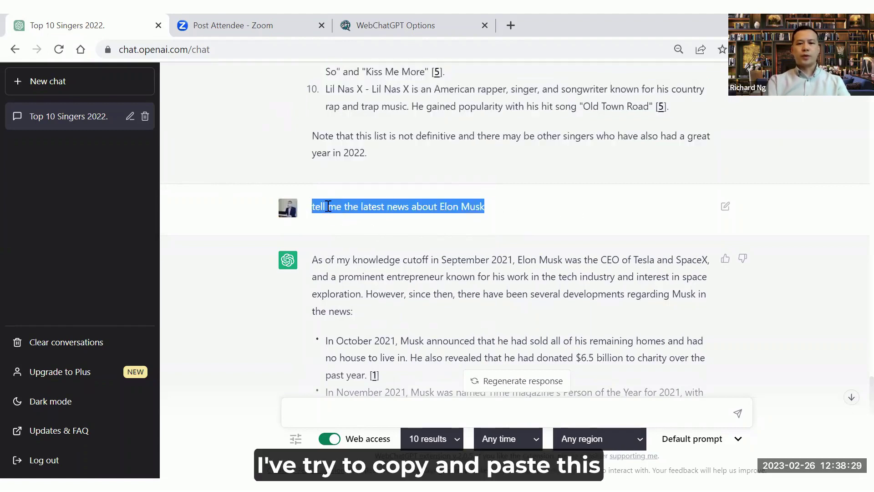
Step: Copy the Elon Musk question and paste it into the message box
{"action": "right_click", "coordinate": [328, 208]}
{"action": "scroll", "coordinate": [469, 290], "scroll_direction": "down", "scroll_amount": 2}
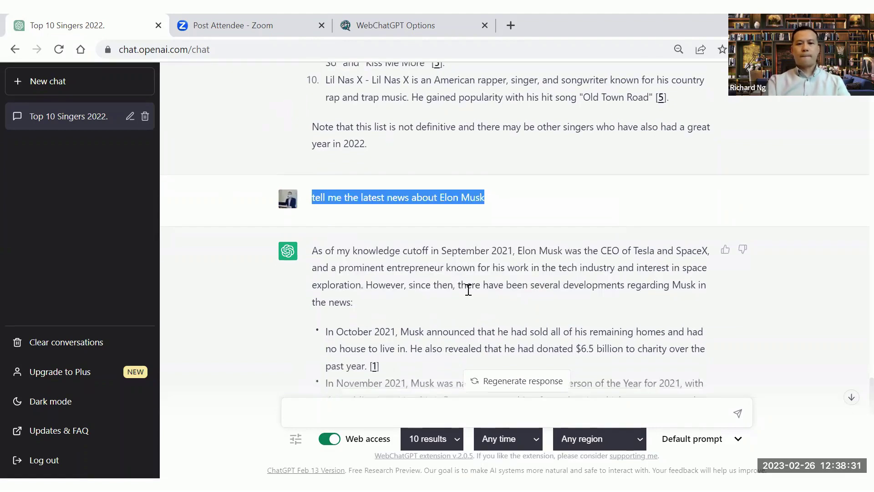
{"action": "scroll", "coordinate": [398, 329], "scroll_direction": "down", "scroll_amount": 6}
{"action": "right_click", "coordinate": [365, 411]}
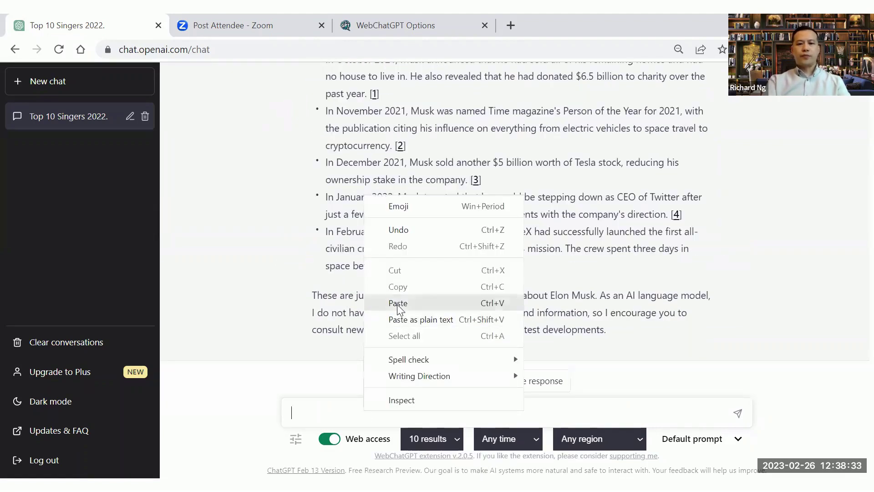
{"action": "left_click", "coordinate": [397, 304]}
Step: Send the Elon Musk question and receive the ten-item answer with numbered web citations
{"action": "key", "text": "ctrl+z"}
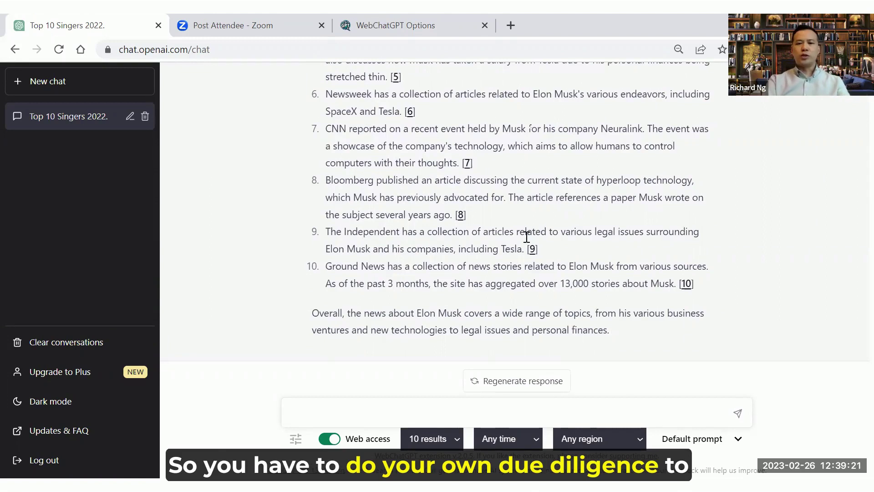
{"action": "scroll", "coordinate": [552, 219], "scroll_direction": "up", "scroll_amount": 4}
{"action": "scroll", "coordinate": [551, 216], "scroll_direction": "up", "scroll_amount": 5}
{"action": "scroll", "coordinate": [550, 216], "scroll_direction": "up", "scroll_amount": 4}
{"action": "scroll", "coordinate": [551, 218], "scroll_direction": "up", "scroll_amount": 12}
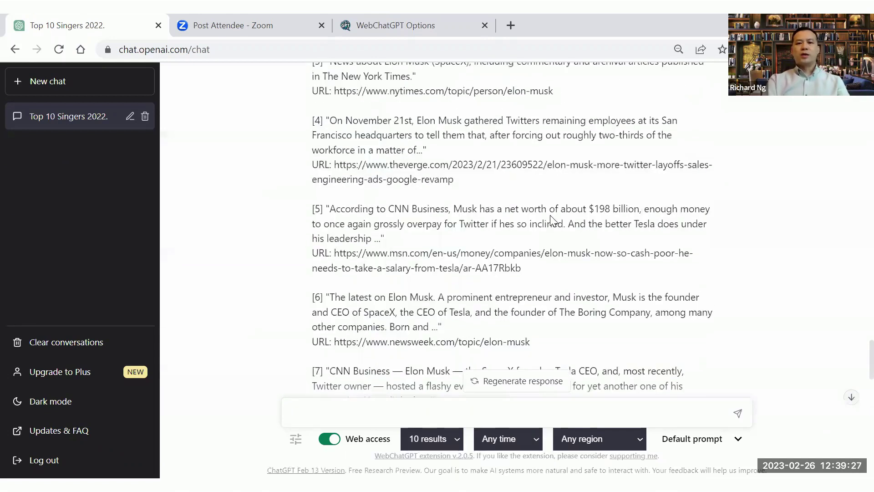
{"action": "scroll", "coordinate": [551, 216], "scroll_direction": "up", "scroll_amount": 1}
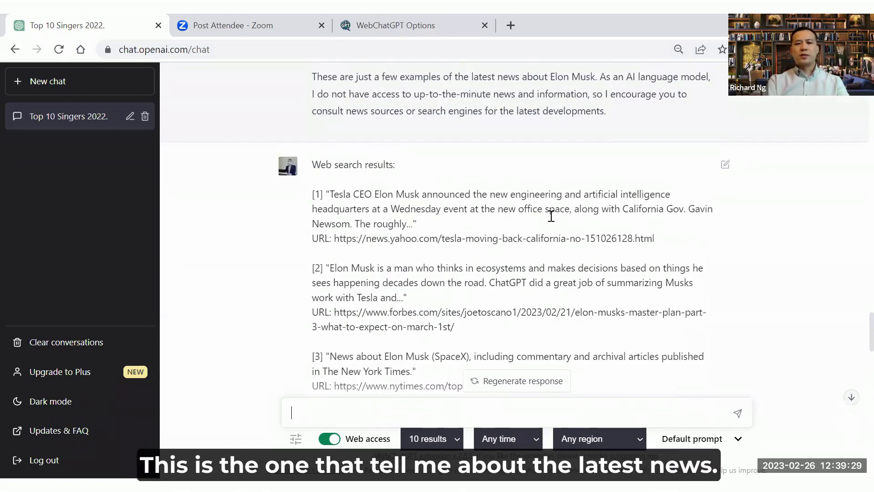
{"action": "scroll", "coordinate": [551, 216], "scroll_direction": "up", "scroll_amount": 4}
{"action": "scroll", "coordinate": [551, 216], "scroll_direction": "up", "scroll_amount": 6}
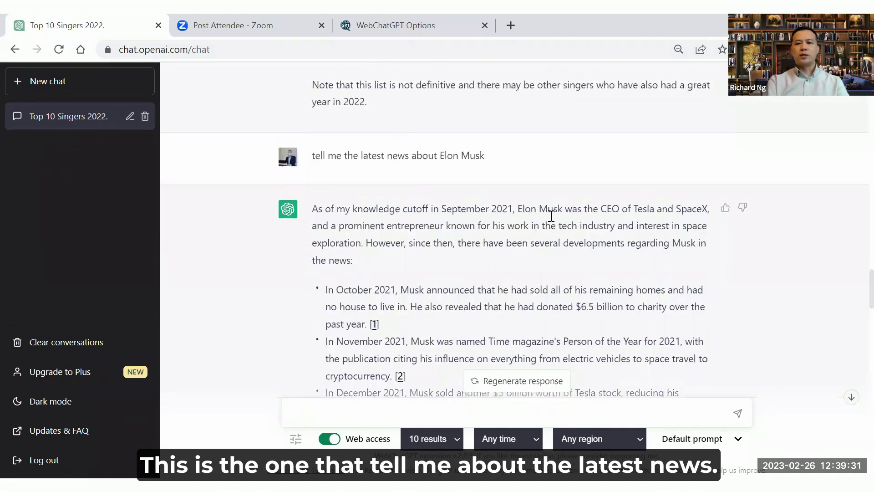
{"action": "scroll", "coordinate": [551, 216], "scroll_direction": "down", "scroll_amount": 2}
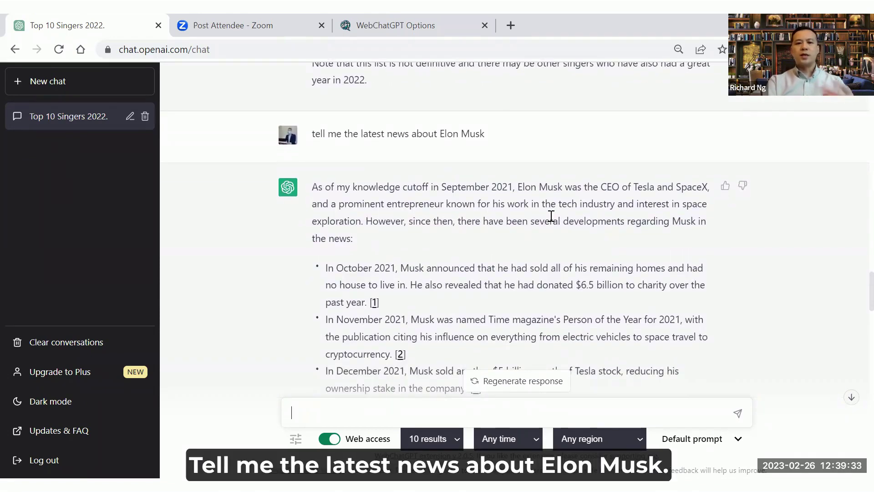
{"action": "scroll", "coordinate": [549, 255], "scroll_direction": "down", "scroll_amount": 2}
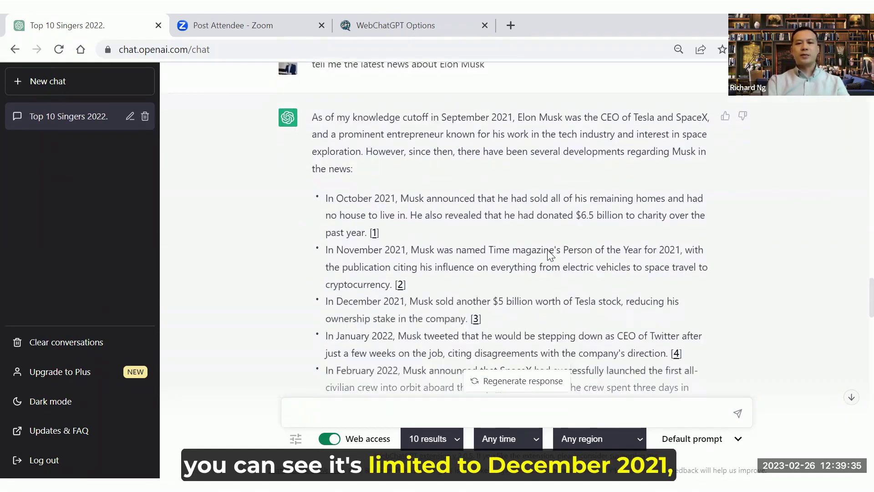
{"action": "scroll", "coordinate": [549, 255], "scroll_direction": "down", "scroll_amount": 1}
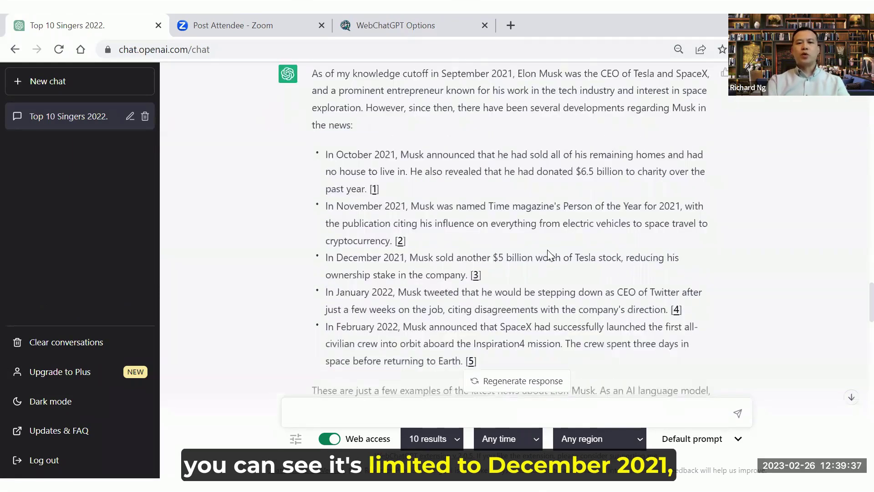
{"action": "scroll", "coordinate": [550, 256], "scroll_direction": "down", "scroll_amount": 4}
{"action": "scroll", "coordinate": [549, 256], "scroll_direction": "down", "scroll_amount": 4}
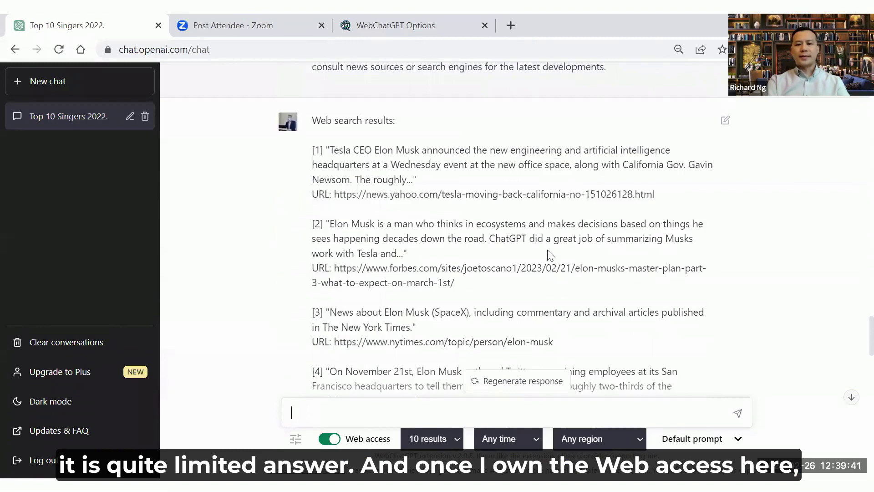
{"action": "scroll", "coordinate": [564, 301], "scroll_direction": "down", "scroll_amount": 5}
{"action": "scroll", "coordinate": [565, 300], "scroll_direction": "up", "scroll_amount": 6}
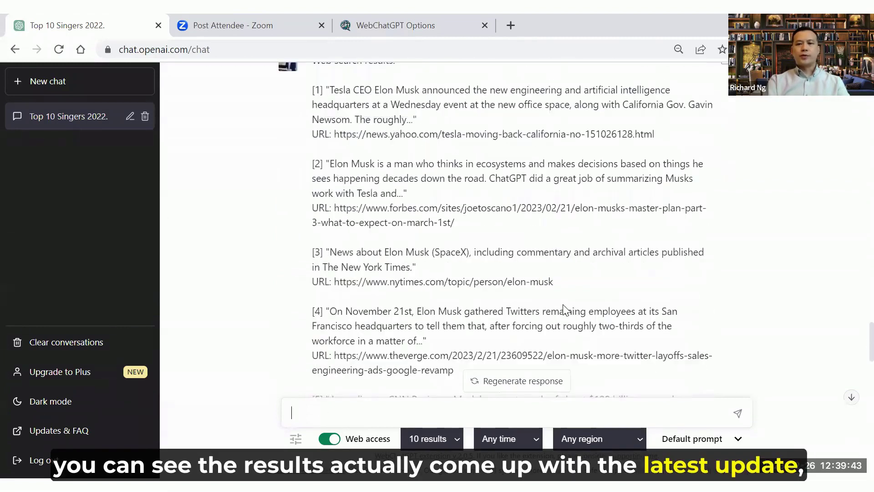
{"action": "scroll", "coordinate": [564, 306], "scroll_direction": "down", "scroll_amount": 6}
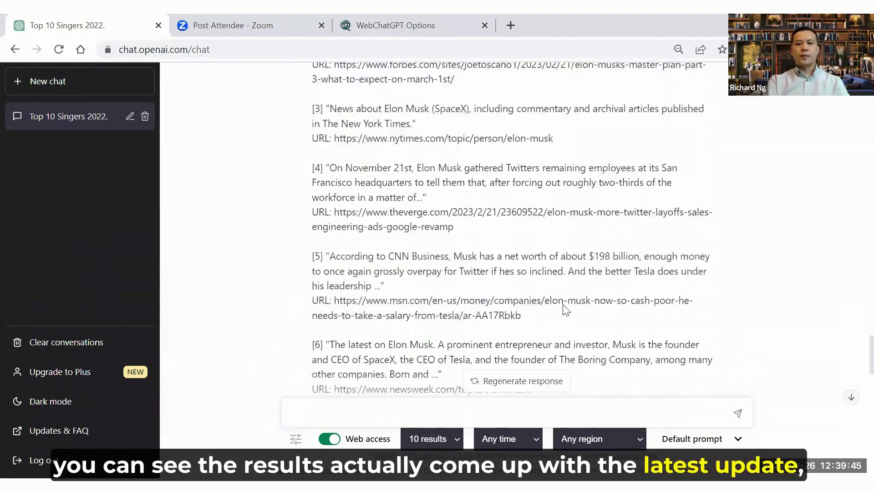
{"action": "scroll", "coordinate": [564, 305], "scroll_direction": "down", "scroll_amount": 5}
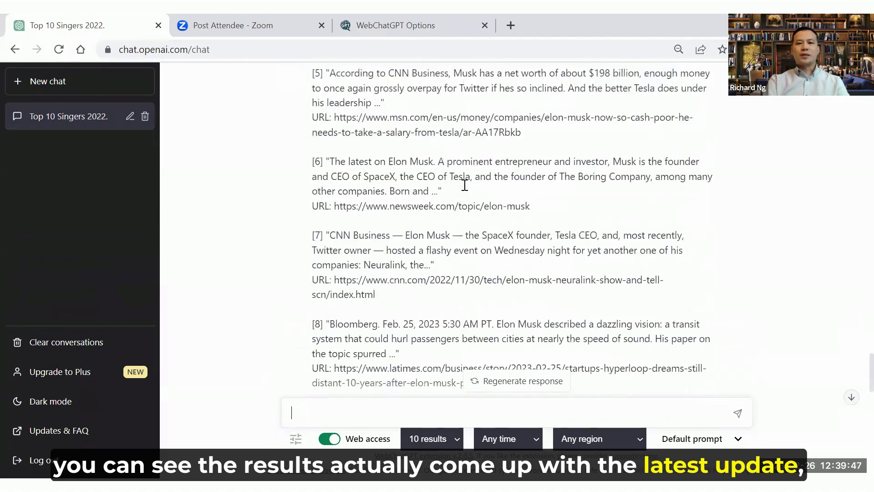
{"action": "scroll", "coordinate": [464, 185], "scroll_direction": "down", "scroll_amount": 7}
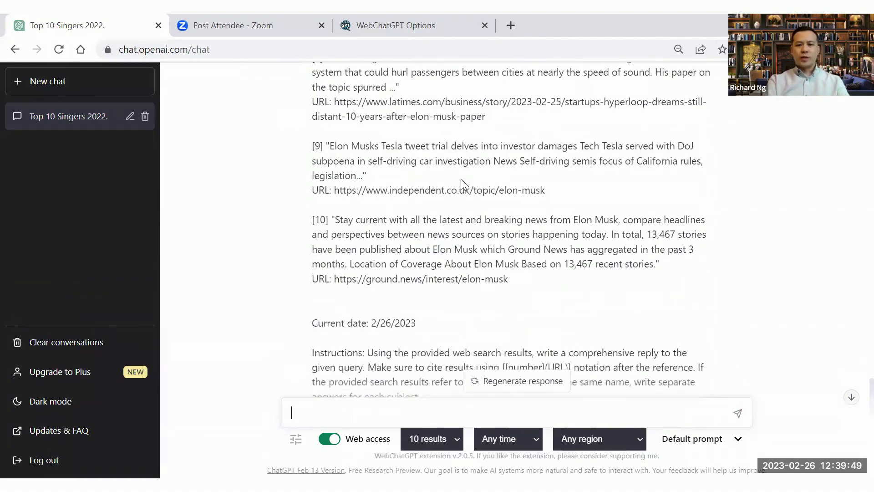
{"action": "scroll", "coordinate": [464, 184], "scroll_direction": "down", "scroll_amount": 5}
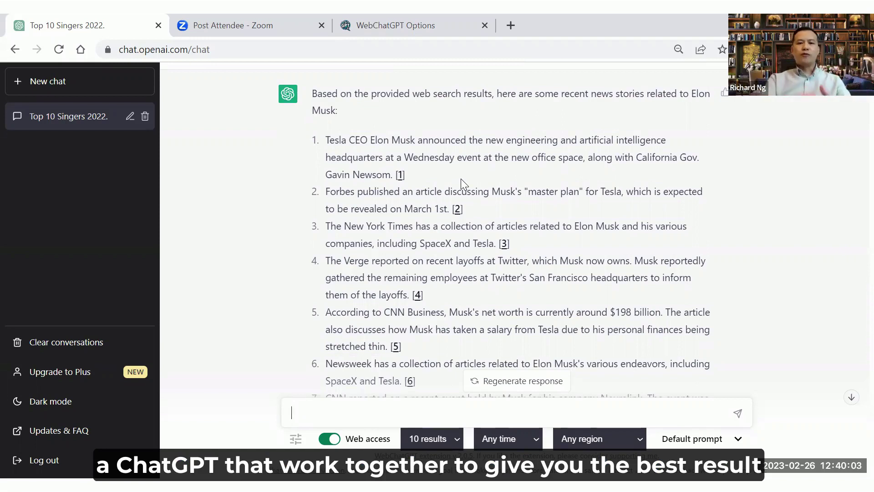
{"action": "scroll", "coordinate": [507, 280], "scroll_direction": "down", "scroll_amount": 3}
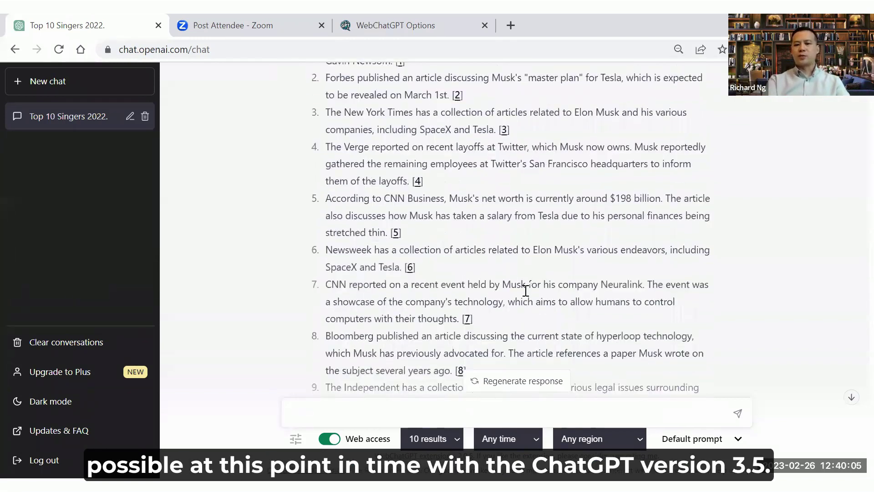
{"action": "scroll", "coordinate": [526, 291], "scroll_direction": "down", "scroll_amount": 2}
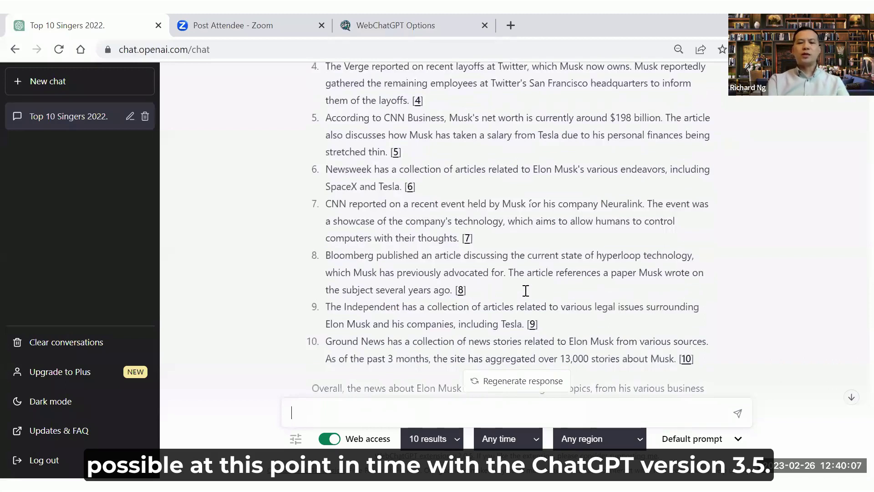
{"action": "scroll", "coordinate": [526, 291], "scroll_direction": "down", "scroll_amount": 1}
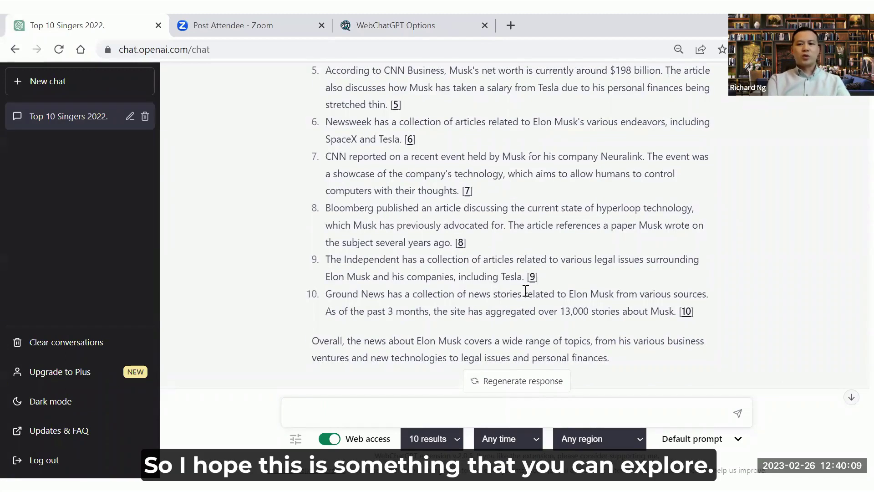
{"action": "scroll", "coordinate": [526, 291], "scroll_direction": "up", "scroll_amount": 6}
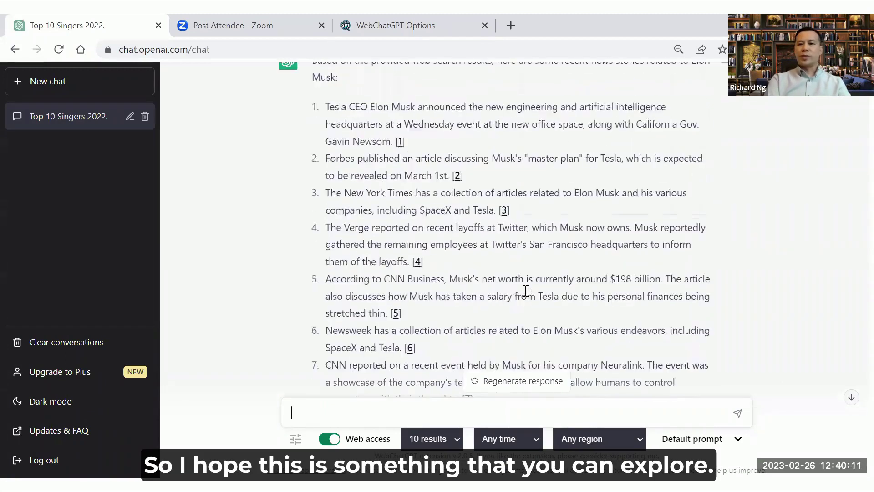
{"action": "scroll", "coordinate": [526, 291], "scroll_direction": "up", "scroll_amount": 2}
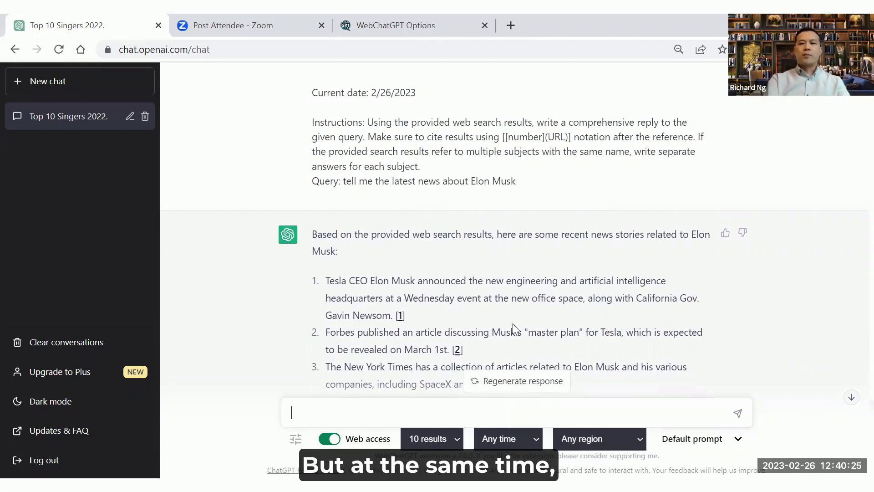
{"action": "scroll", "coordinate": [513, 324], "scroll_direction": "down", "scroll_amount": 3}
{"action": "scroll", "coordinate": [514, 324], "scroll_direction": "down", "scroll_amount": 6}
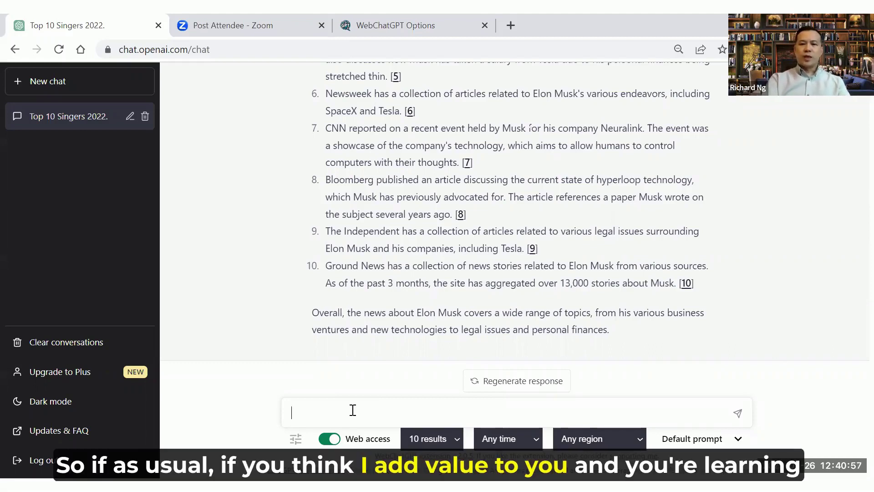
{"action": "scroll", "coordinate": [396, 305], "scroll_direction": "up", "scroll_amount": 10}
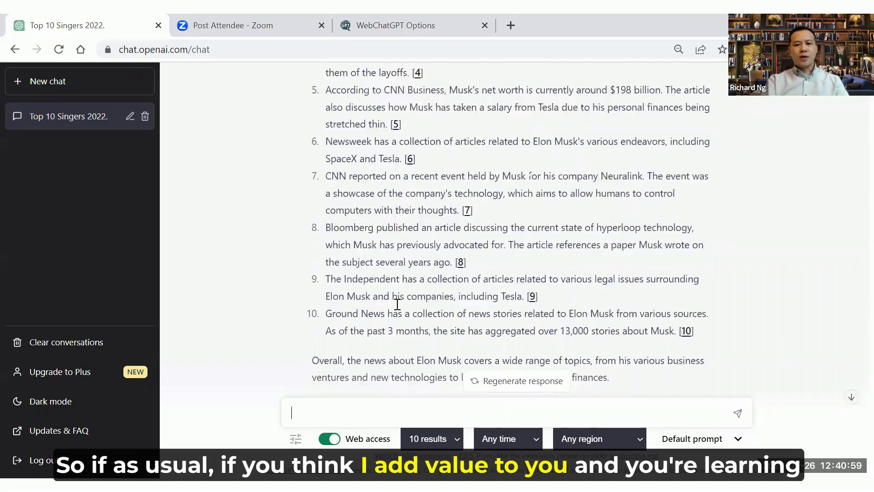
{"action": "scroll", "coordinate": [398, 304], "scroll_direction": "up", "scroll_amount": 1}
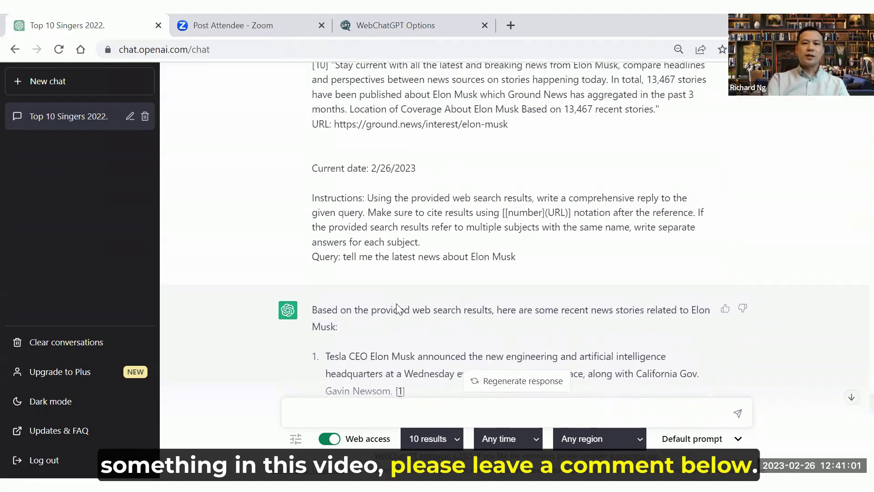
{"action": "scroll", "coordinate": [398, 304], "scroll_direction": "up", "scroll_amount": 6}
{"action": "scroll", "coordinate": [397, 304], "scroll_direction": "up", "scroll_amount": 6}
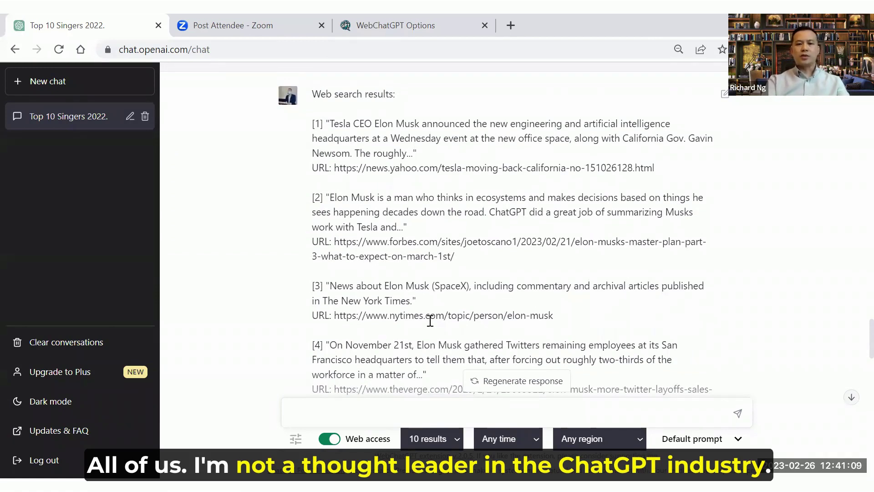
{"action": "scroll", "coordinate": [474, 340], "scroll_direction": "down", "scroll_amount": 6}
{"action": "scroll", "coordinate": [473, 339], "scroll_direction": "down", "scroll_amount": 12}
{"action": "scroll", "coordinate": [474, 339], "scroll_direction": "down", "scroll_amount": 4}
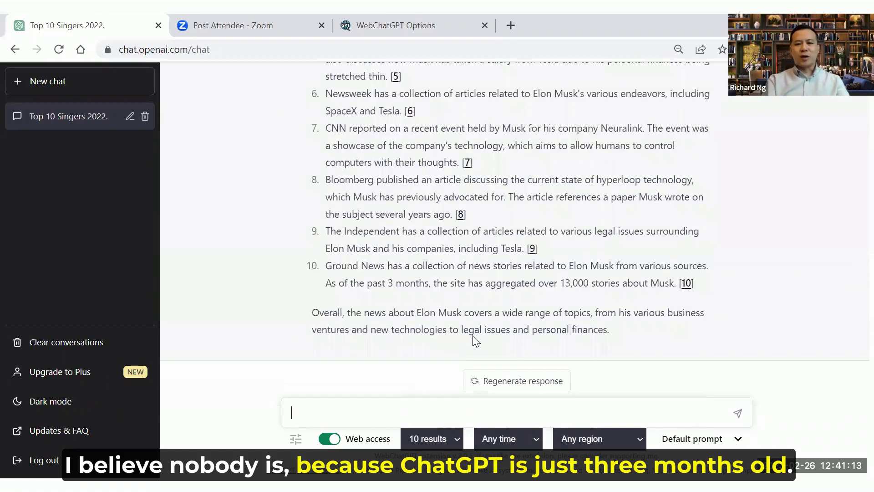